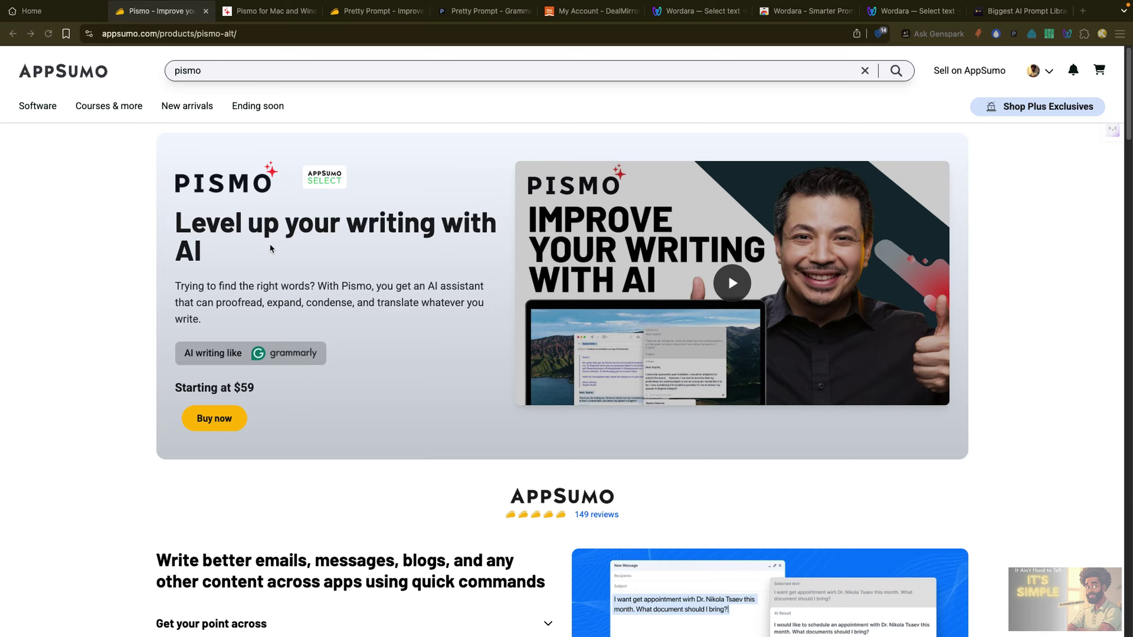
Look through Pismo's product overview and writing features on its AppSumo page
{"action": "scroll", "coordinate": [129, 307], "scroll_direction": "down", "scroll_amount": 3}
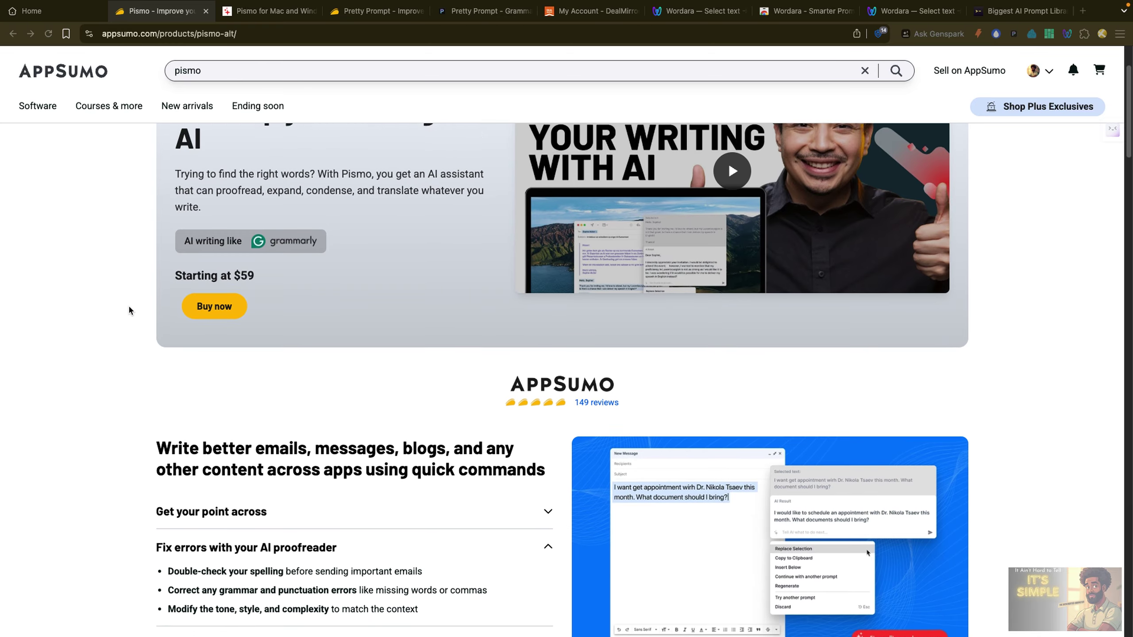
{"action": "scroll", "coordinate": [129, 309], "scroll_direction": "down", "scroll_amount": 5}
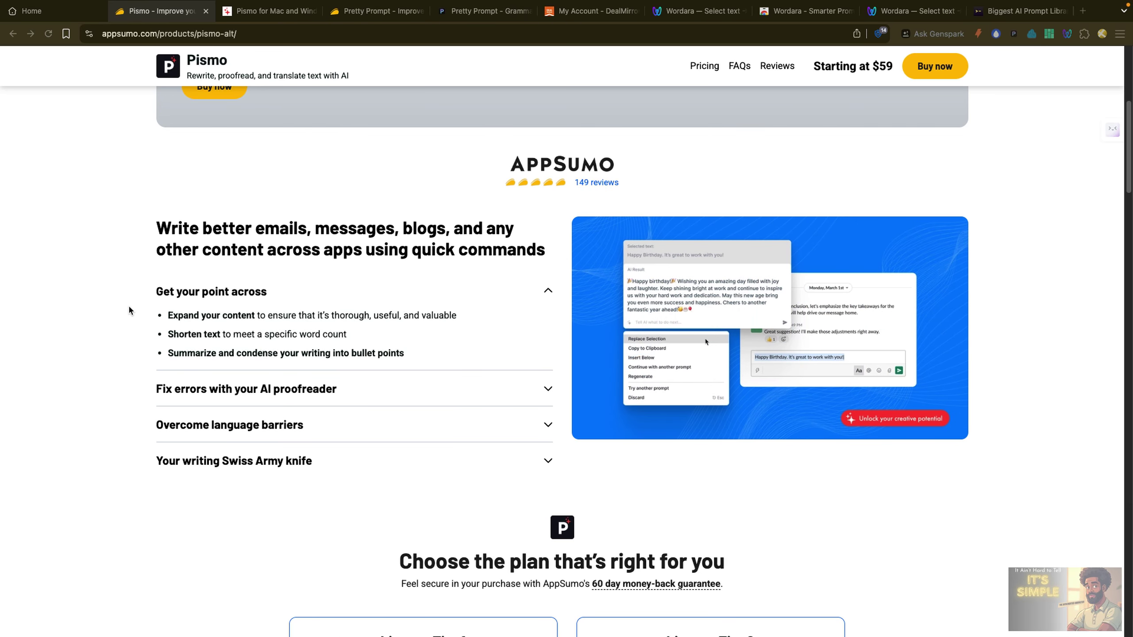
{"action": "scroll", "coordinate": [129, 308], "scroll_direction": "down", "scroll_amount": 3}
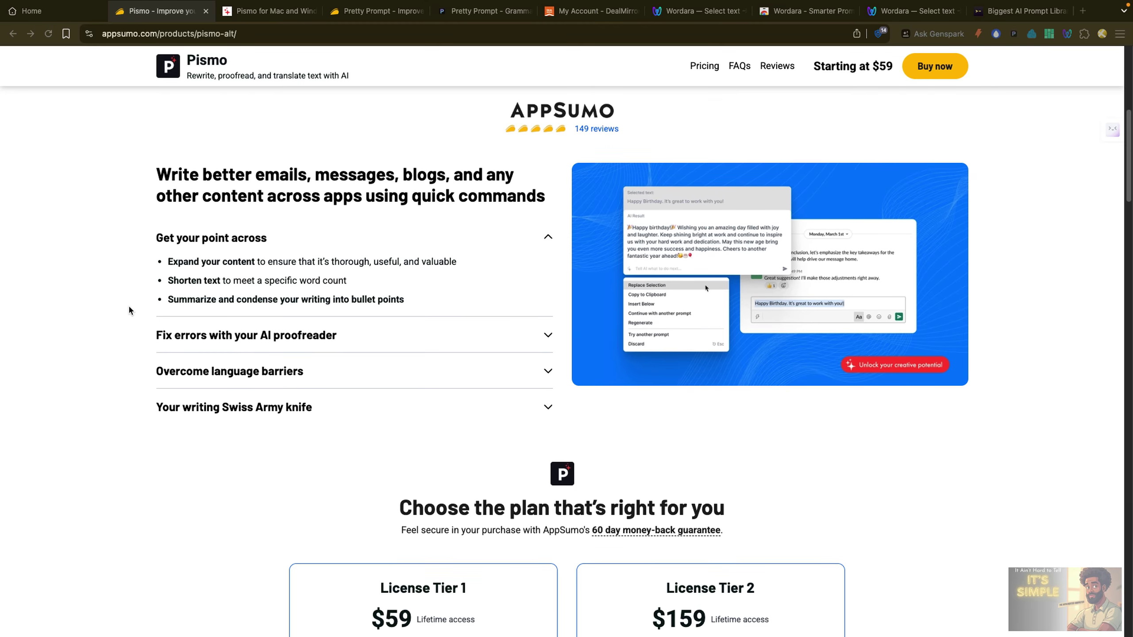
{"action": "scroll", "coordinate": [128, 308], "scroll_direction": "down", "scroll_amount": 3}
{"action": "scroll", "coordinate": [128, 308], "scroll_direction": "up", "scroll_amount": 6}
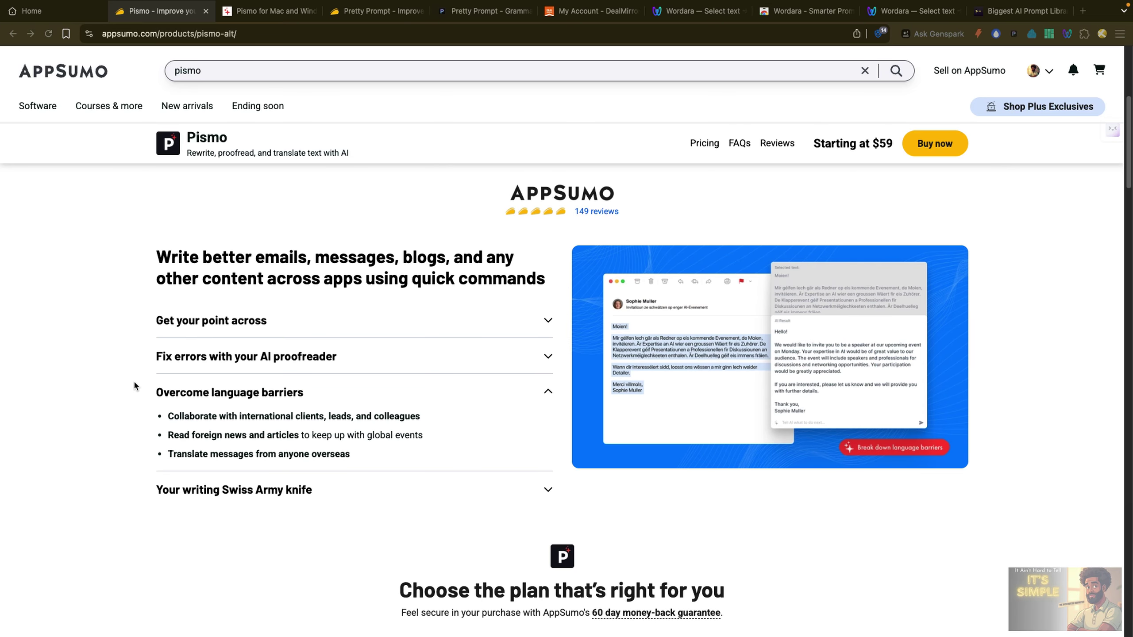
Show the Pismo prompt window over the page, look through its list of built-in and custom prompts, and close it
{"action": "key", "text": "super+shift+x"}
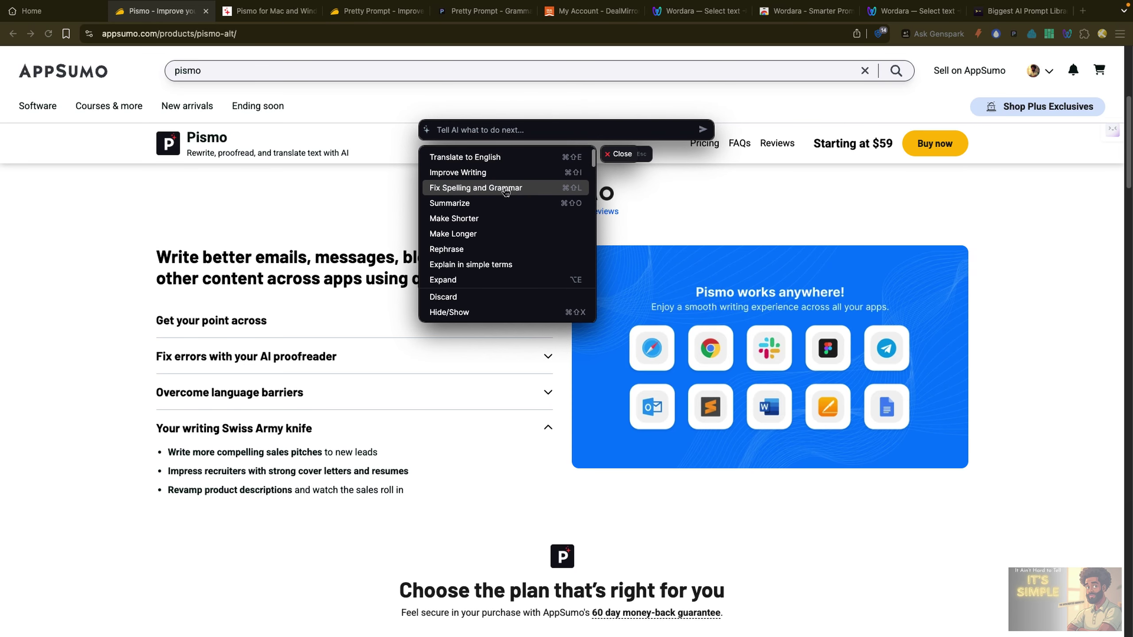
{"action": "scroll", "coordinate": [511, 216], "scroll_direction": "down", "scroll_amount": 1}
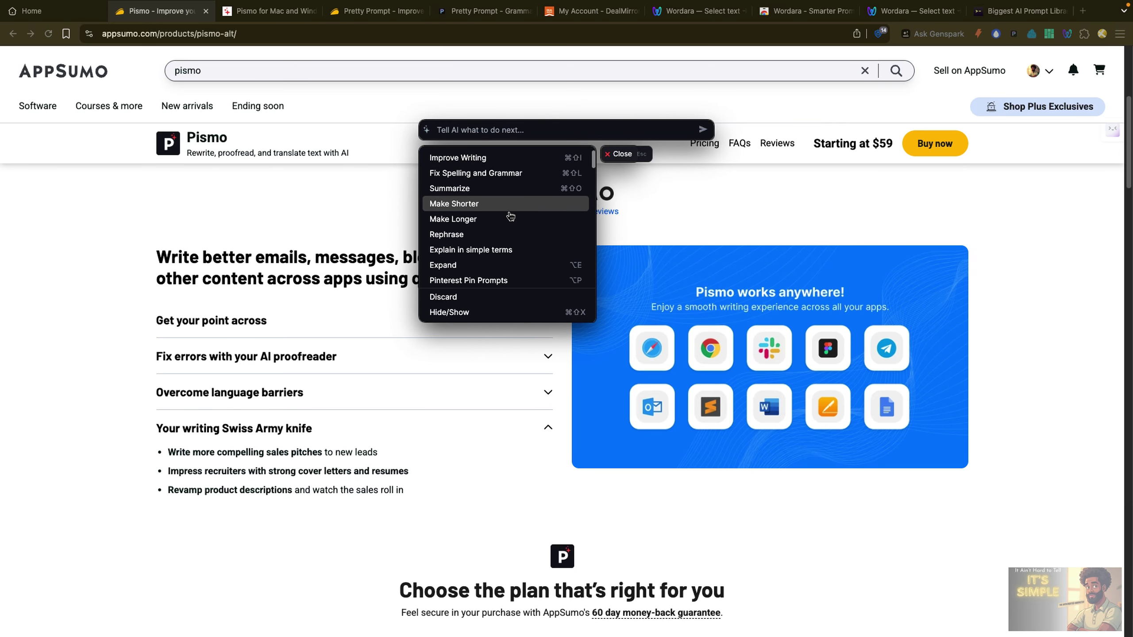
{"action": "scroll", "coordinate": [510, 216], "scroll_direction": "down", "scroll_amount": 2}
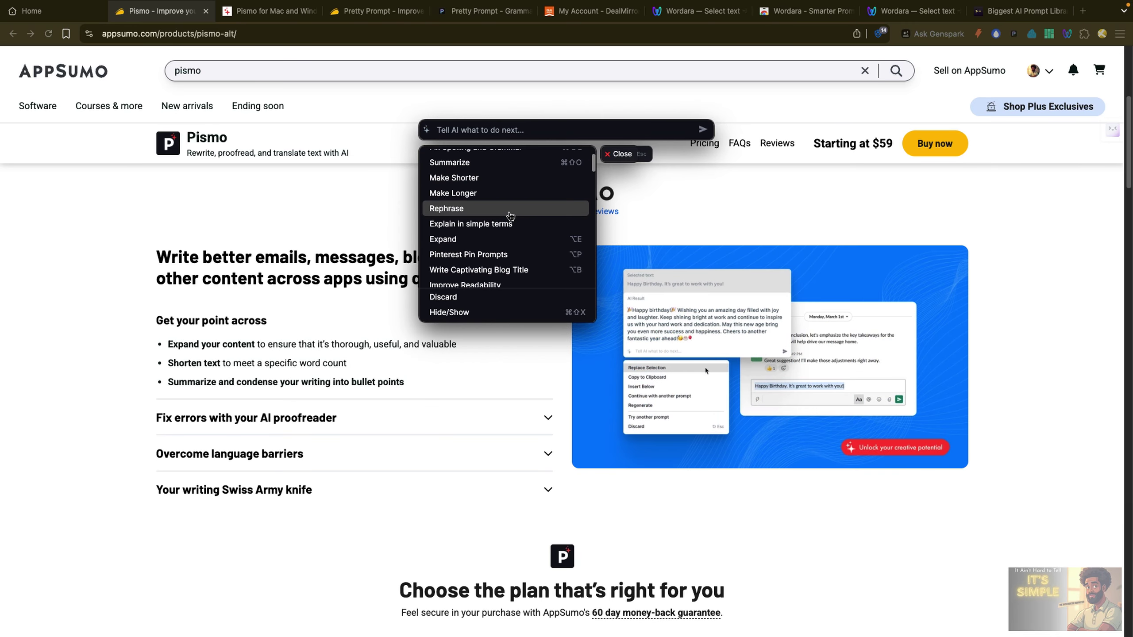
{"action": "scroll", "coordinate": [511, 216], "scroll_direction": "down", "scroll_amount": 7}
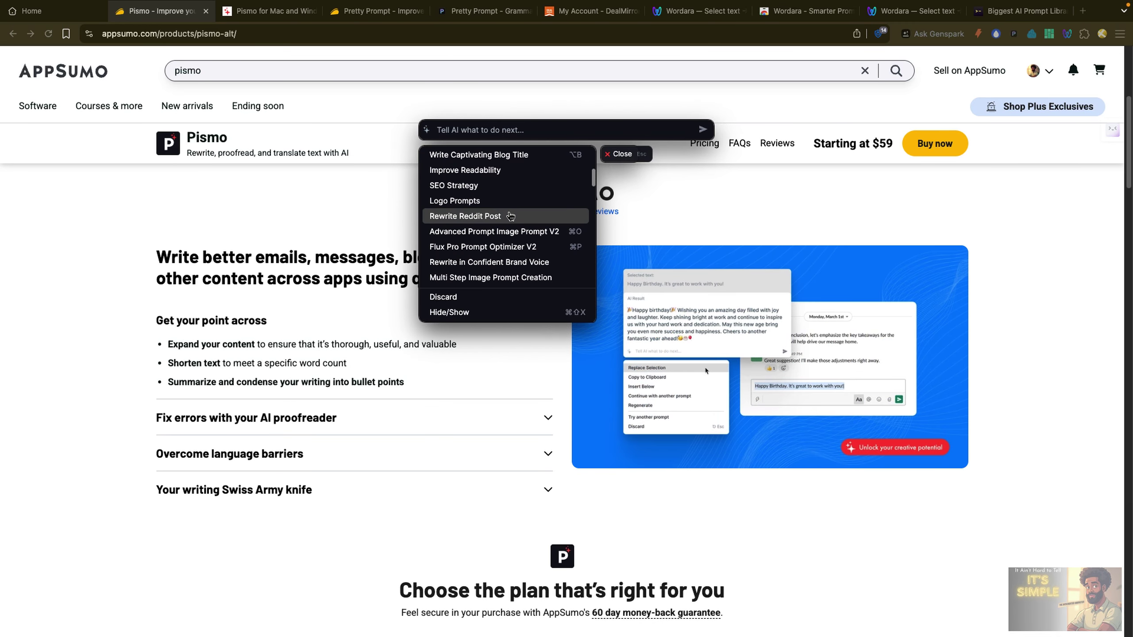
{"action": "scroll", "coordinate": [511, 216], "scroll_direction": "down", "scroll_amount": 2}
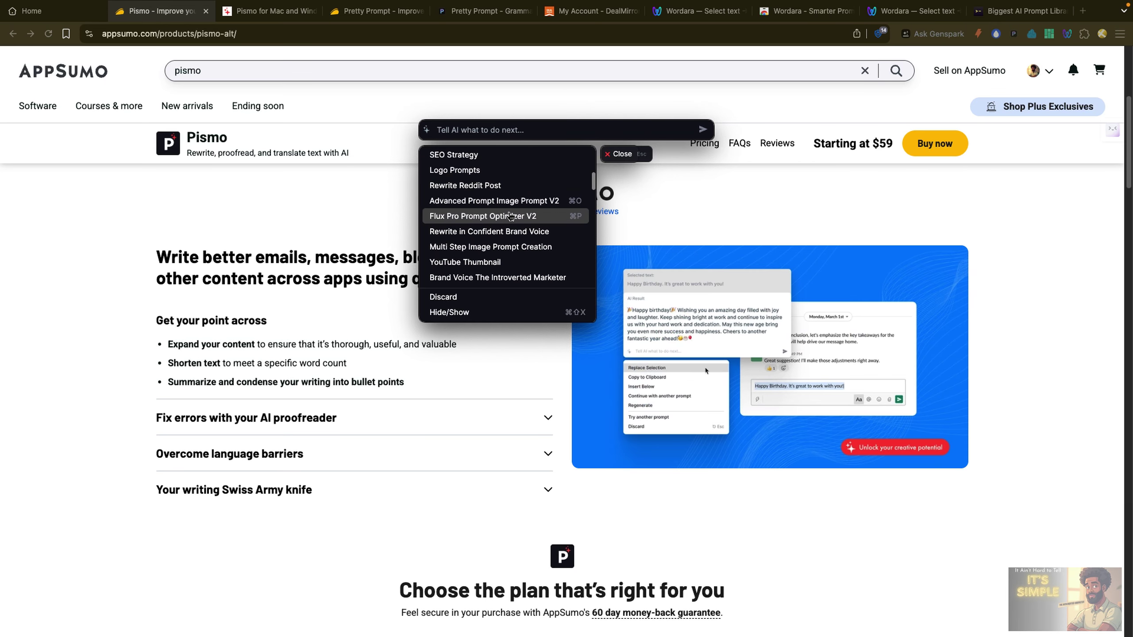
{"action": "scroll", "coordinate": [511, 216], "scroll_direction": "down", "scroll_amount": 6}
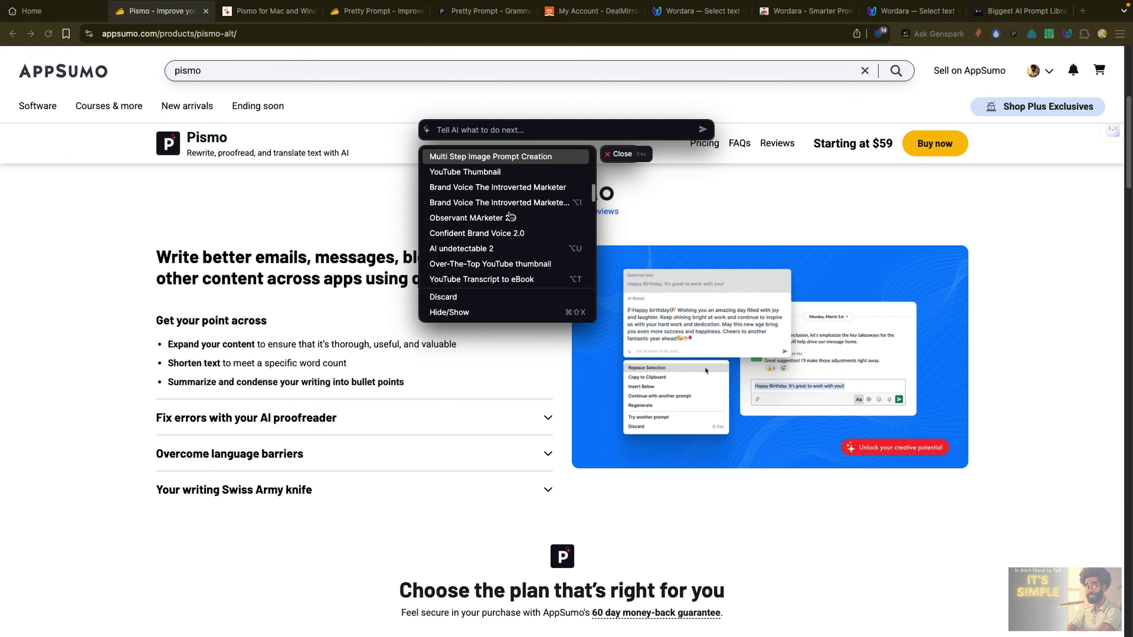
{"action": "scroll", "coordinate": [511, 217], "scroll_direction": "down", "scroll_amount": 9}
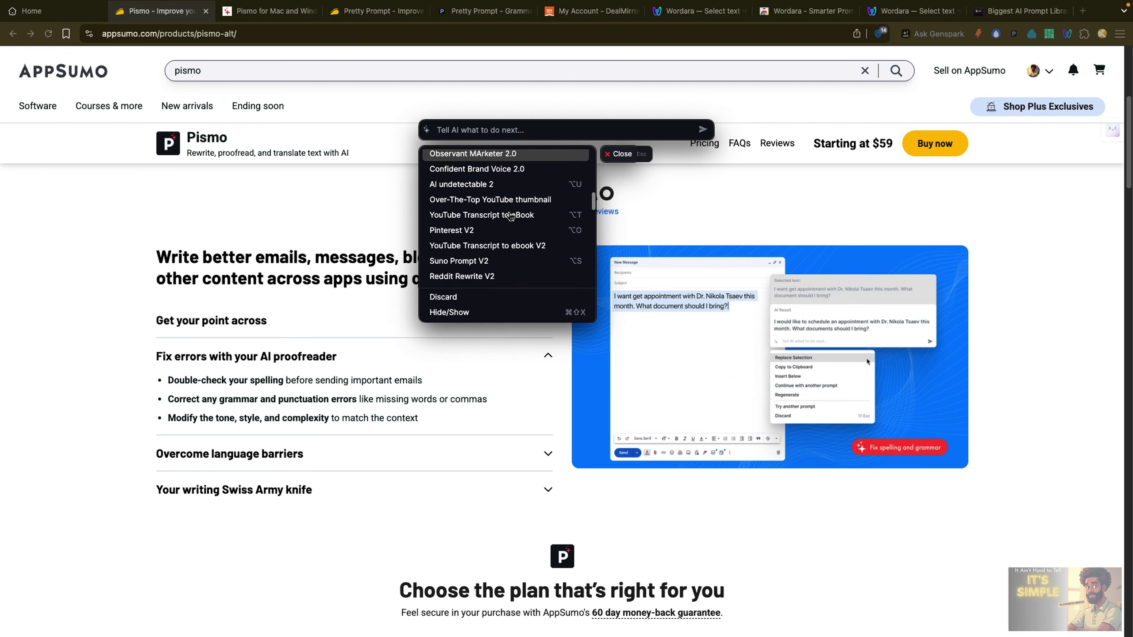
{"action": "scroll", "coordinate": [511, 217], "scroll_direction": "up", "scroll_amount": 15}
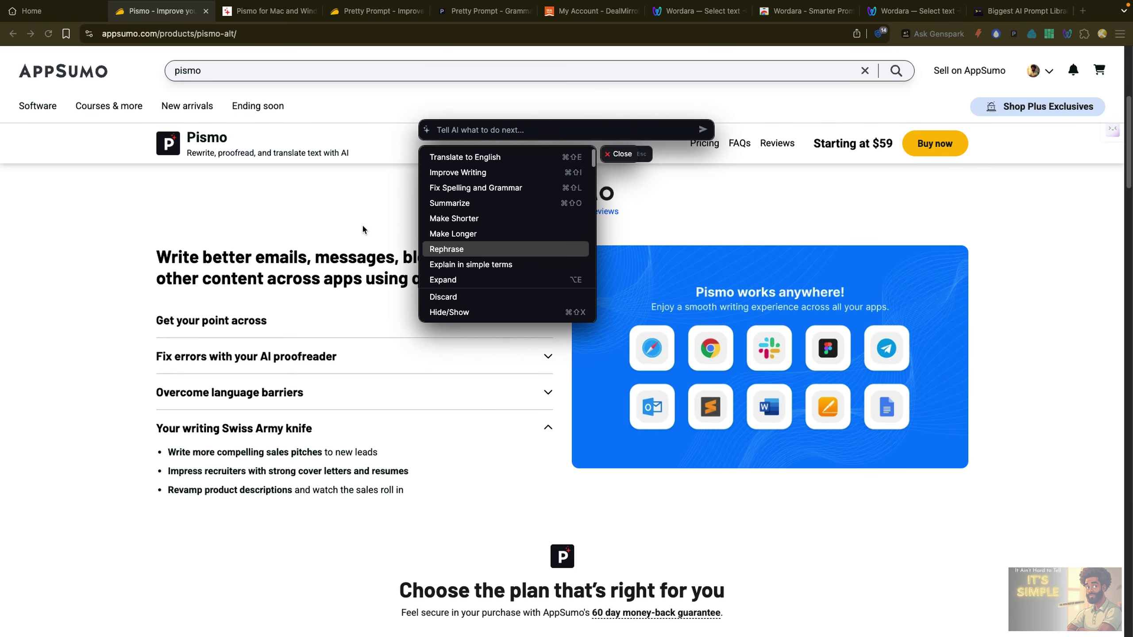
{"action": "left_click", "coordinate": [625, 155]}
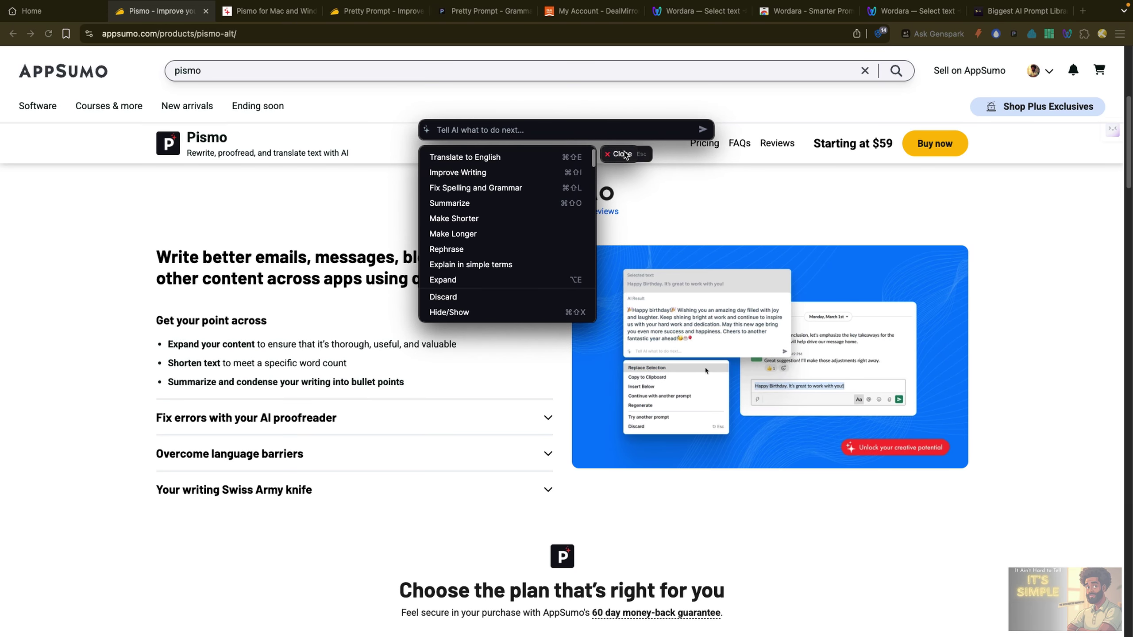
Compare the License Tier 1 and License Tier 2 plans and read the deal terms on the Pismo page
{"action": "scroll", "coordinate": [477, 374], "scroll_direction": "down", "scroll_amount": 8}
{"action": "scroll", "coordinate": [477, 374], "scroll_direction": "down", "scroll_amount": 1}
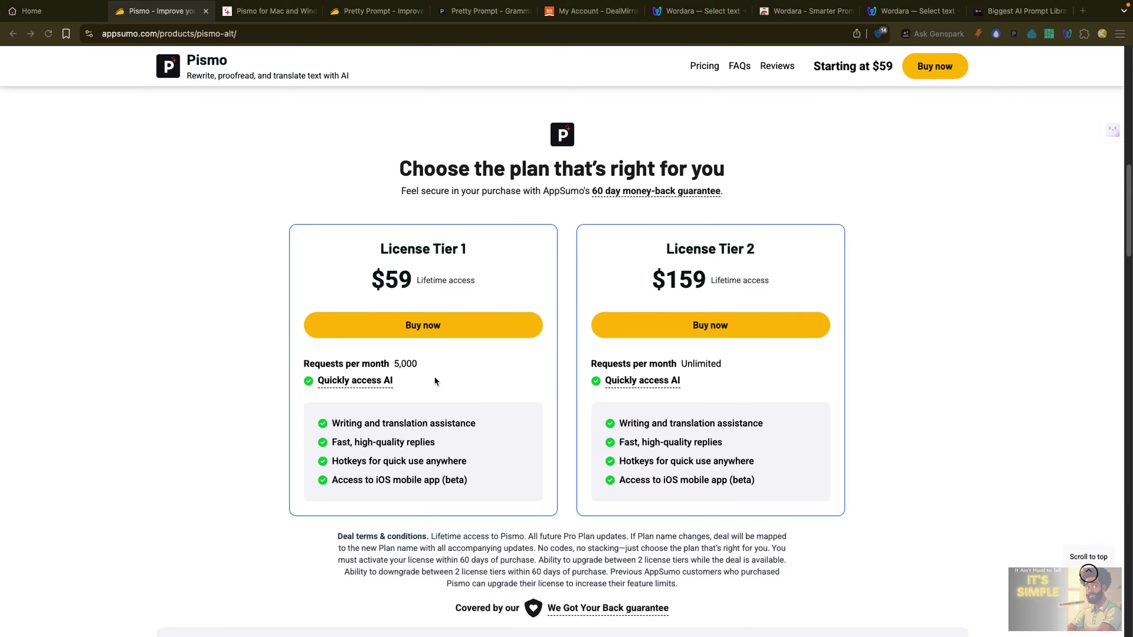
{"action": "scroll", "coordinate": [435, 379], "scroll_direction": "up", "scroll_amount": 2}
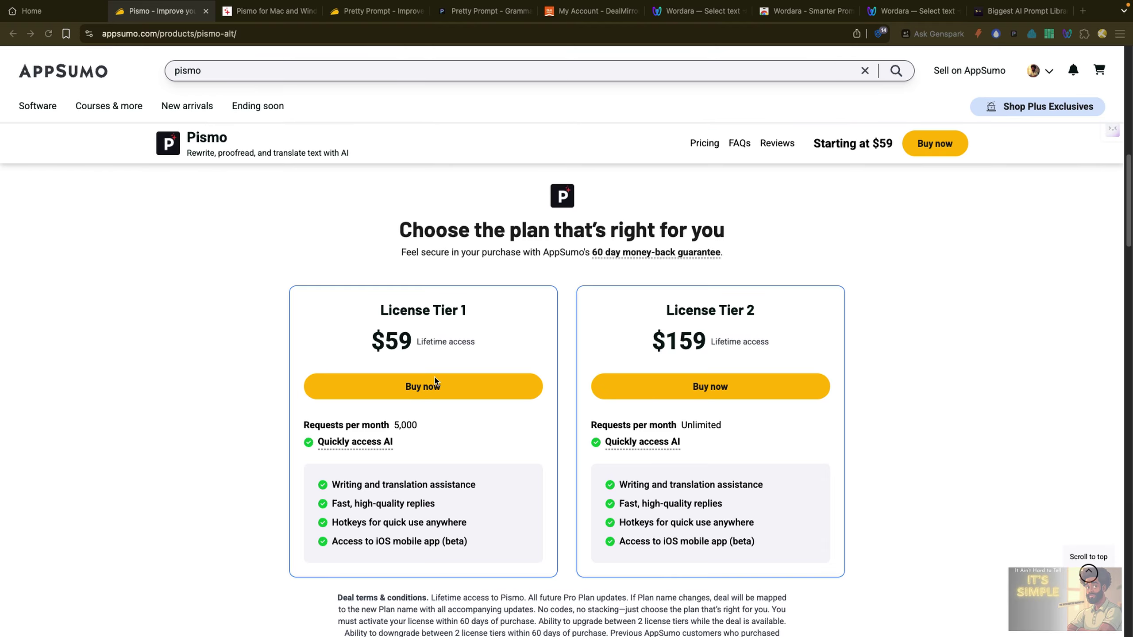
{"action": "scroll", "coordinate": [507, 474], "scroll_direction": "down", "scroll_amount": 1}
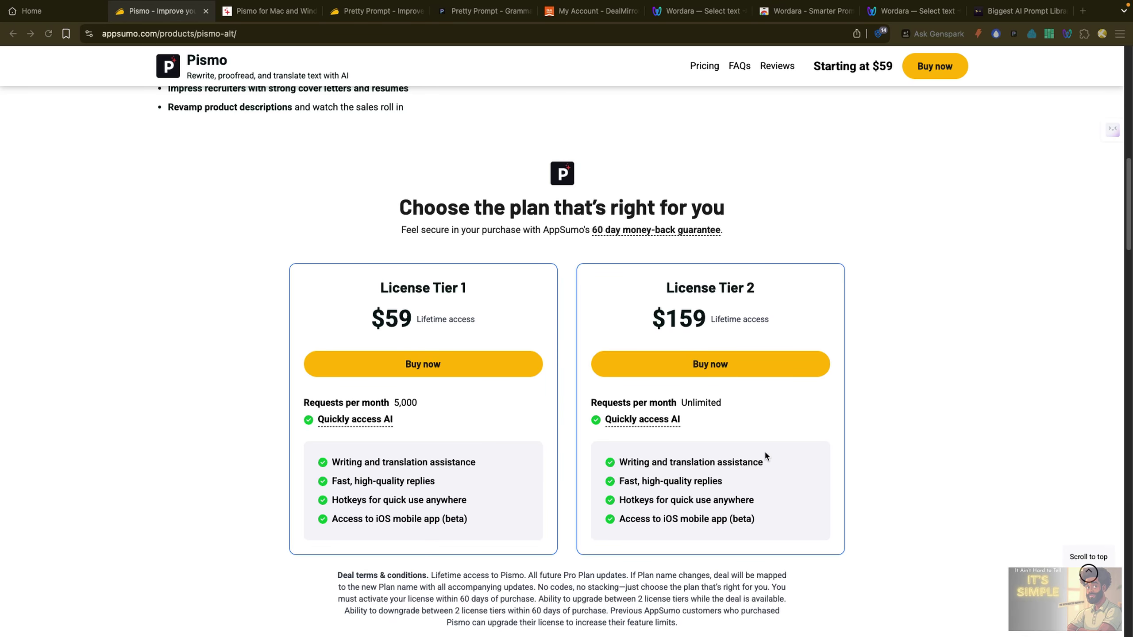
{"action": "scroll", "coordinate": [765, 450], "scroll_direction": "down", "scroll_amount": 2}
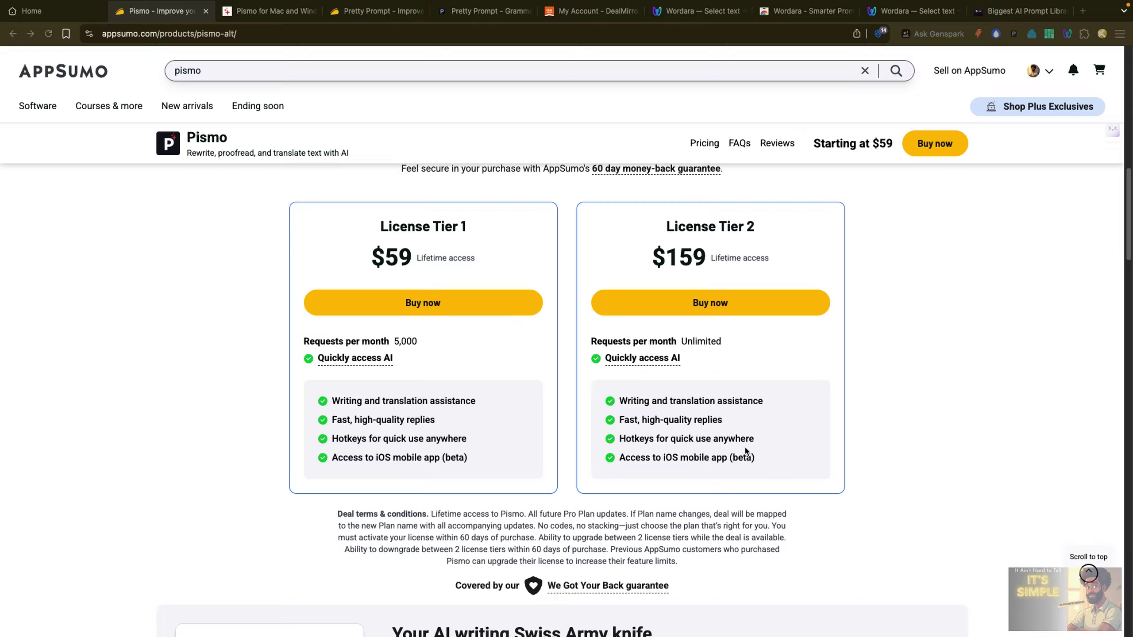
{"action": "scroll", "coordinate": [745, 451], "scroll_direction": "down", "scroll_amount": 3}
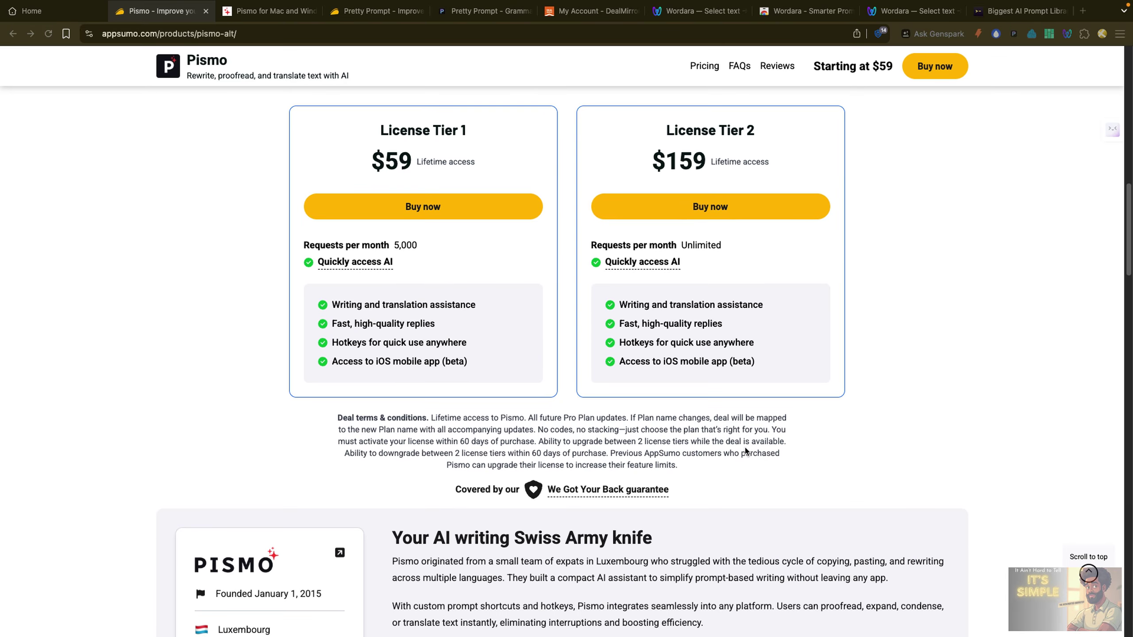
Skim the company details, customer testimonials, stories and FAQs on the Pismo page, then return to its beginning
{"action": "scroll", "coordinate": [745, 450], "scroll_direction": "down", "scroll_amount": 10}
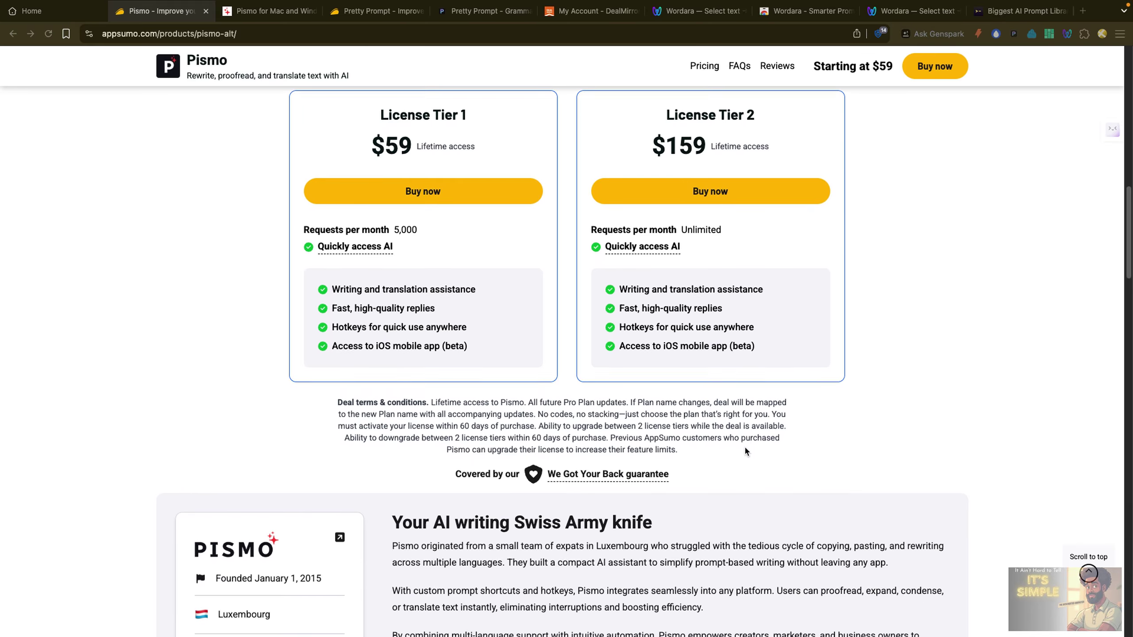
{"action": "scroll", "coordinate": [745, 448], "scroll_direction": "down", "scroll_amount": 6}
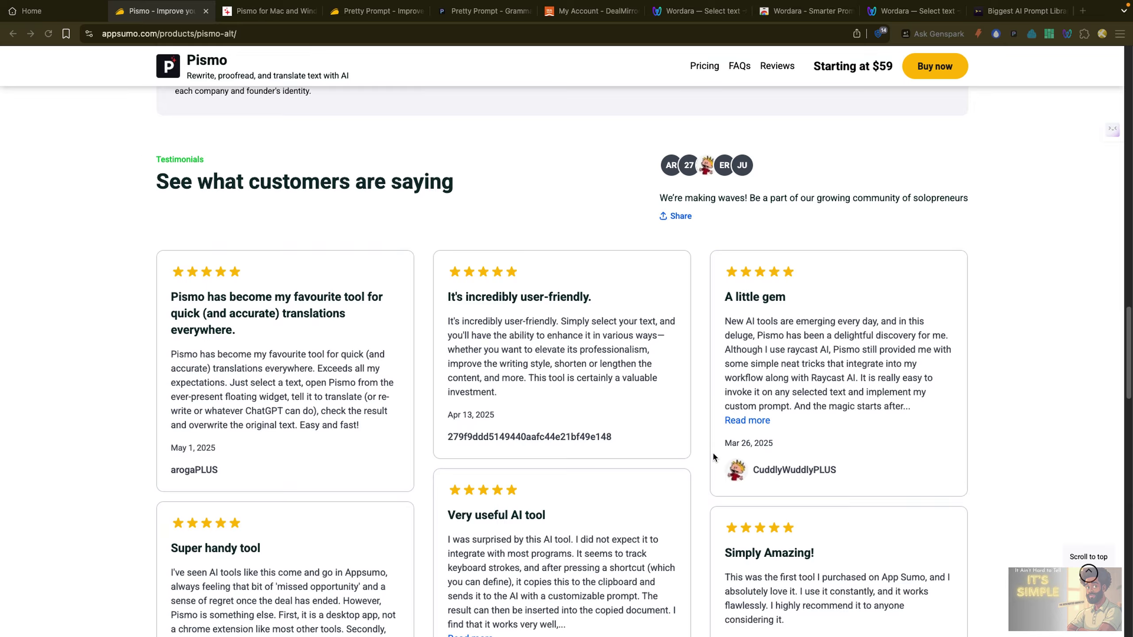
{"action": "scroll", "coordinate": [713, 454], "scroll_direction": "down", "scroll_amount": 13}
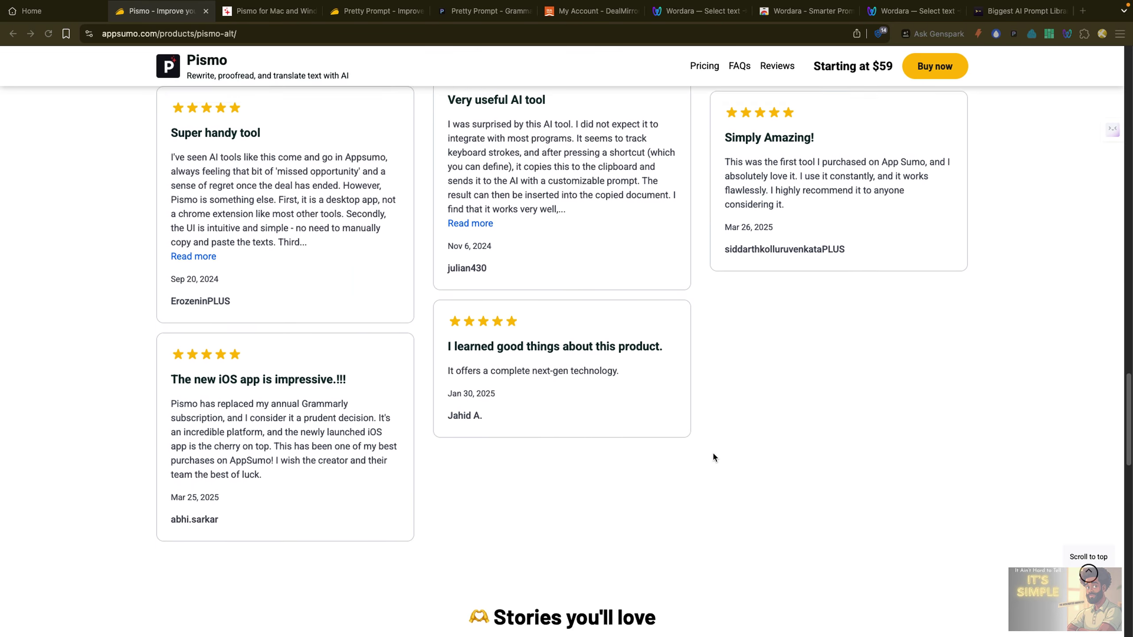
{"action": "scroll", "coordinate": [714, 456], "scroll_direction": "down", "scroll_amount": 10}
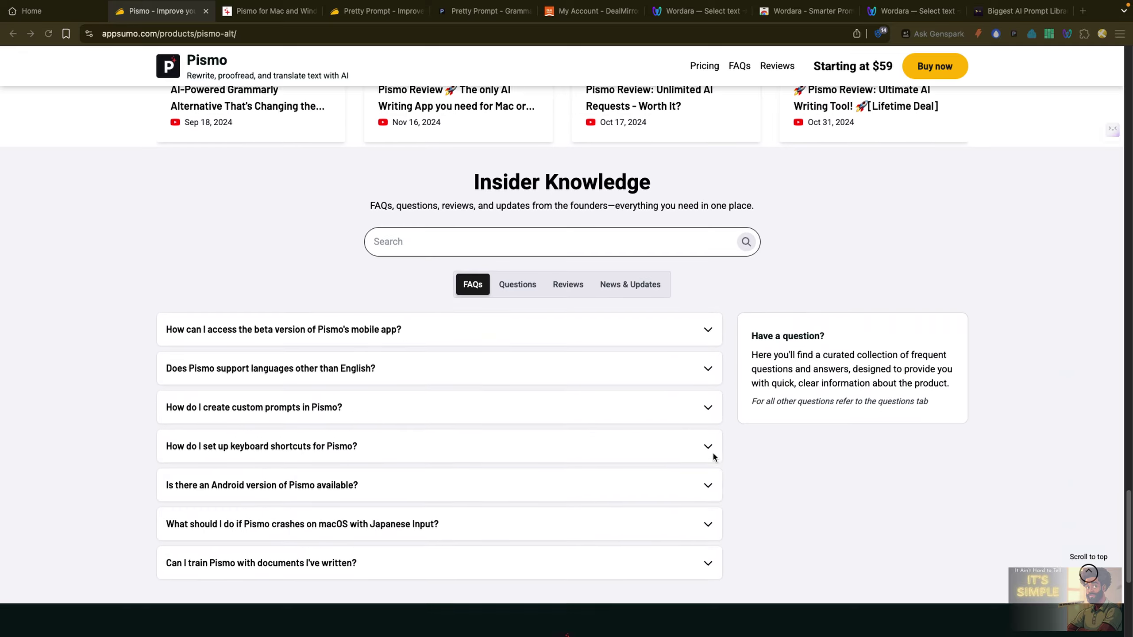
{"action": "scroll", "coordinate": [617, 294], "scroll_direction": "up", "scroll_amount": 14}
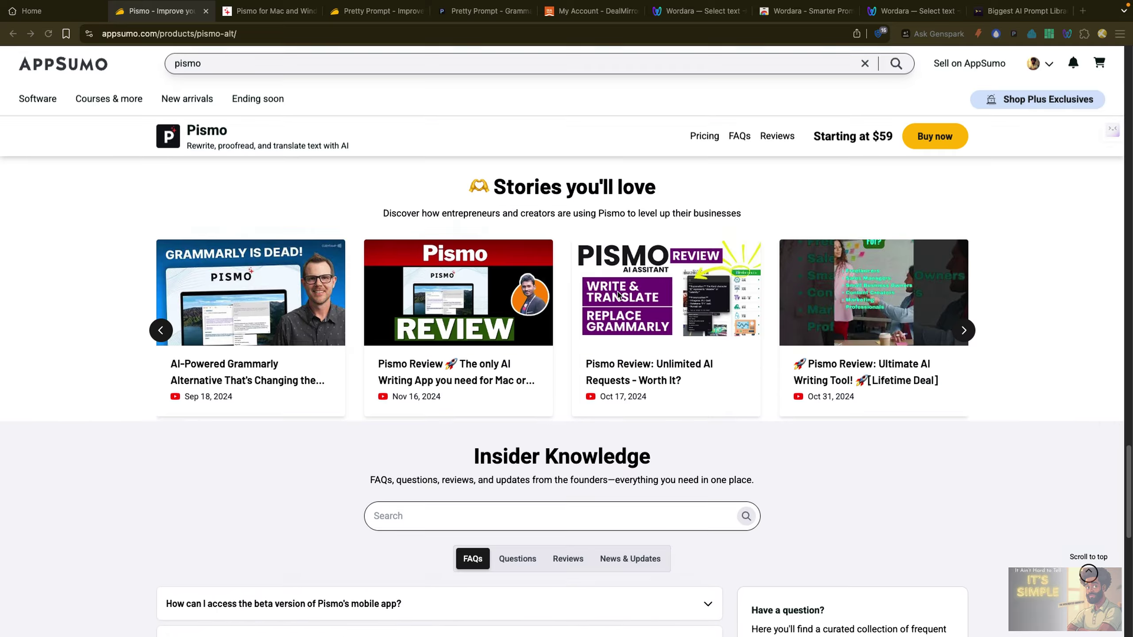
{"action": "scroll", "coordinate": [618, 295], "scroll_direction": "up", "scroll_amount": 18}
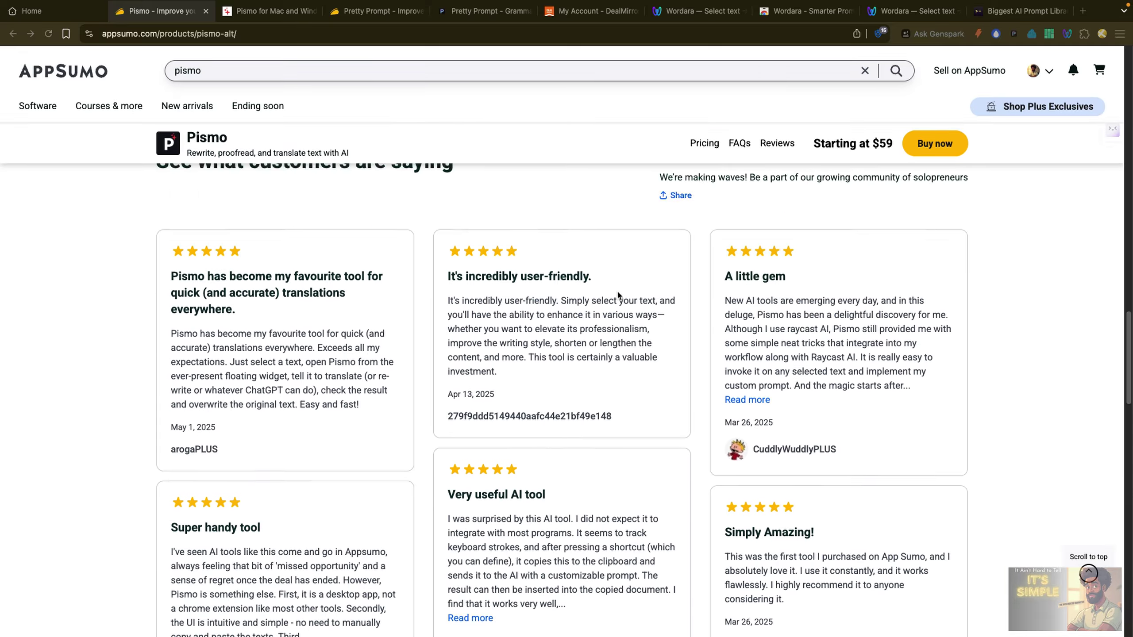
{"action": "scroll", "coordinate": [617, 295], "scroll_direction": "up", "scroll_amount": 10}
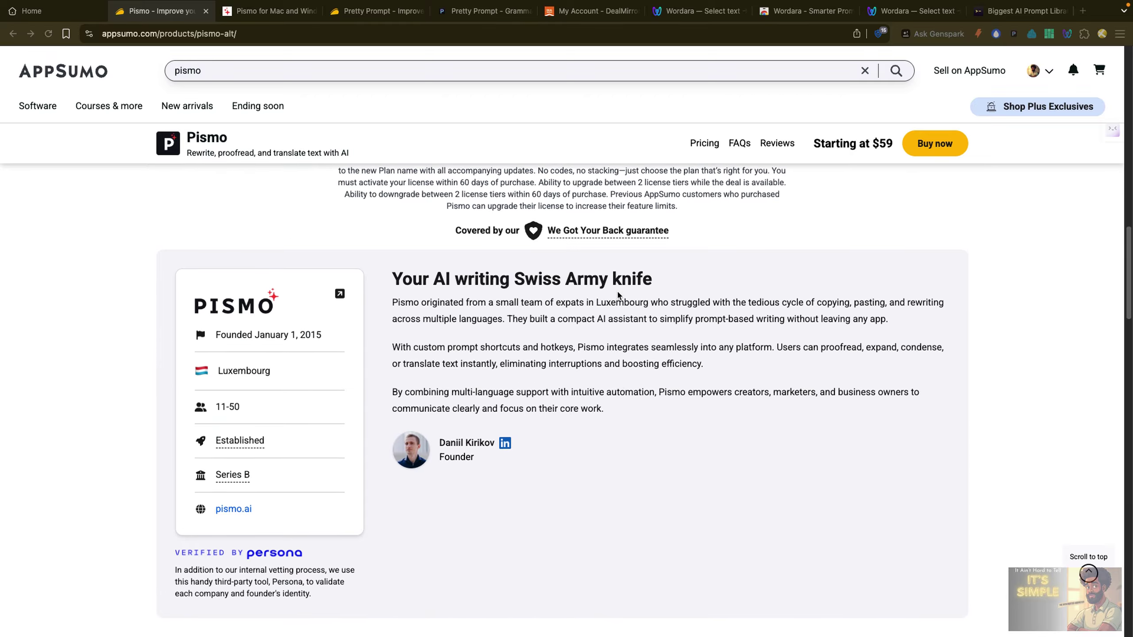
{"action": "scroll", "coordinate": [618, 296], "scroll_direction": "up", "scroll_amount": 15}
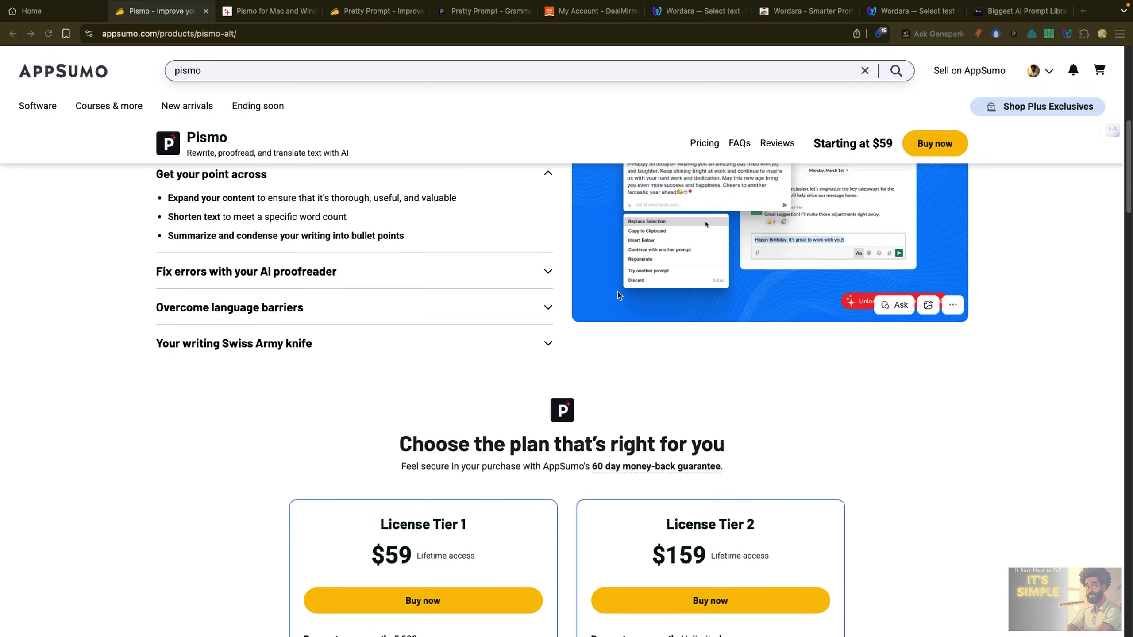
{"action": "scroll", "coordinate": [618, 295], "scroll_direction": "up", "scroll_amount": 3}
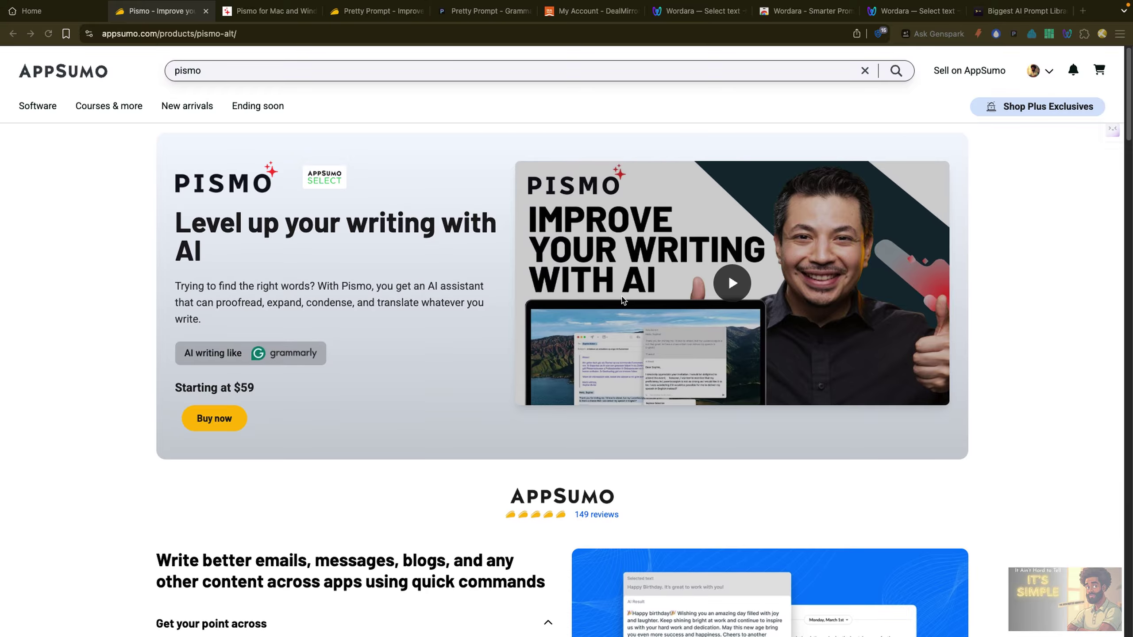
Show the Pismo prompt window and open Pismo's settings at the account and current plan details
{"action": "key", "text": "super+shift+x"}
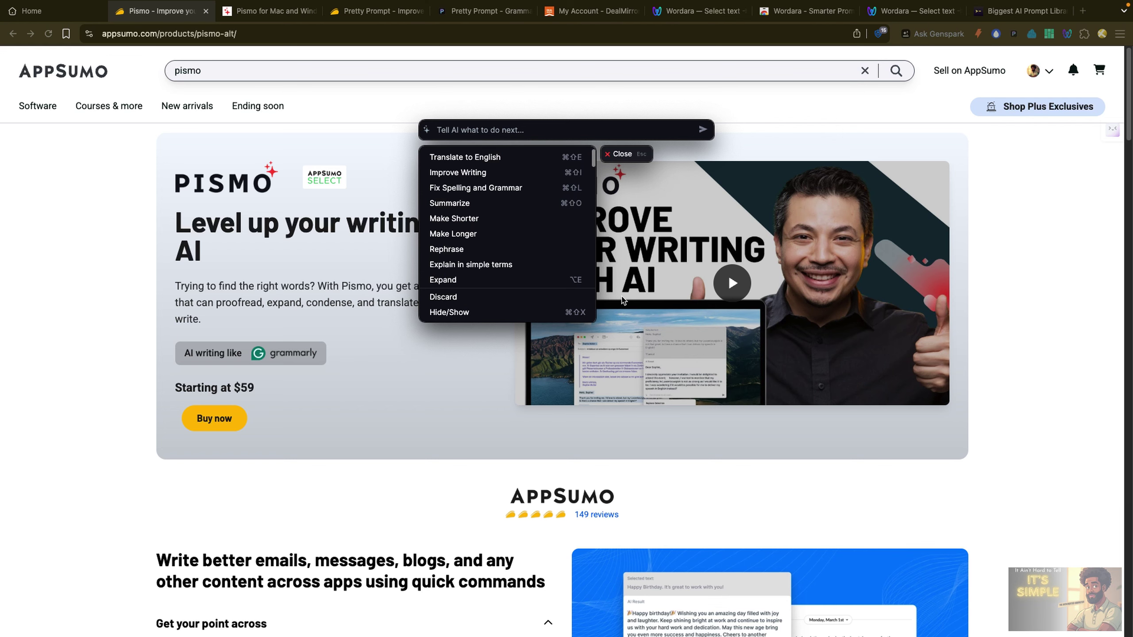
{"action": "mouse_move", "coordinate": [776, 5]}
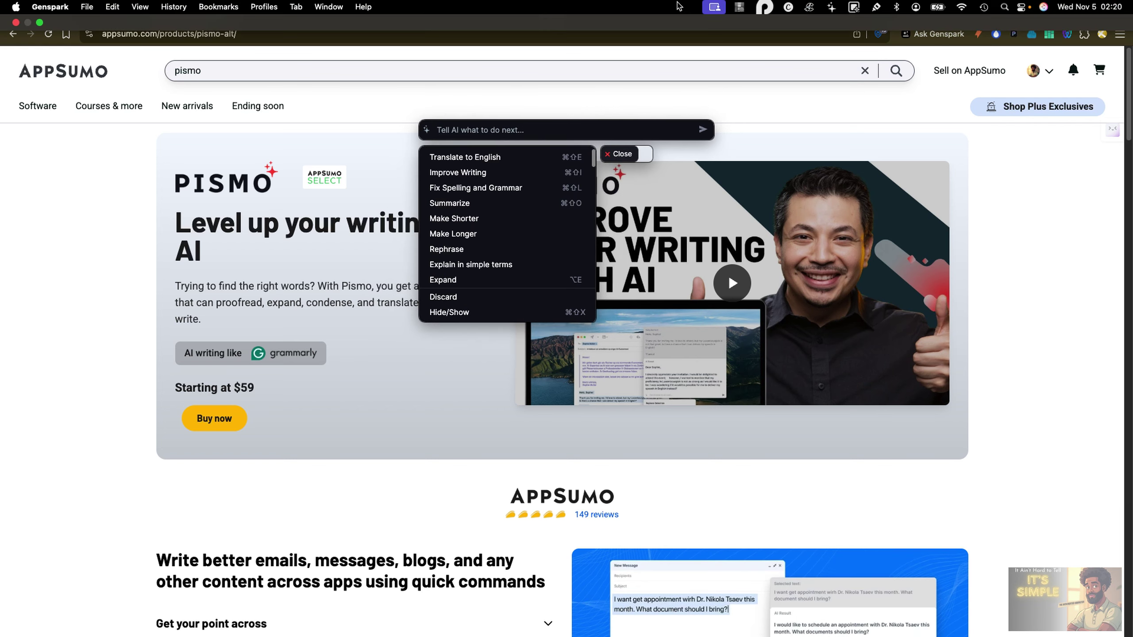
{"action": "left_click", "coordinate": [833, 8]}
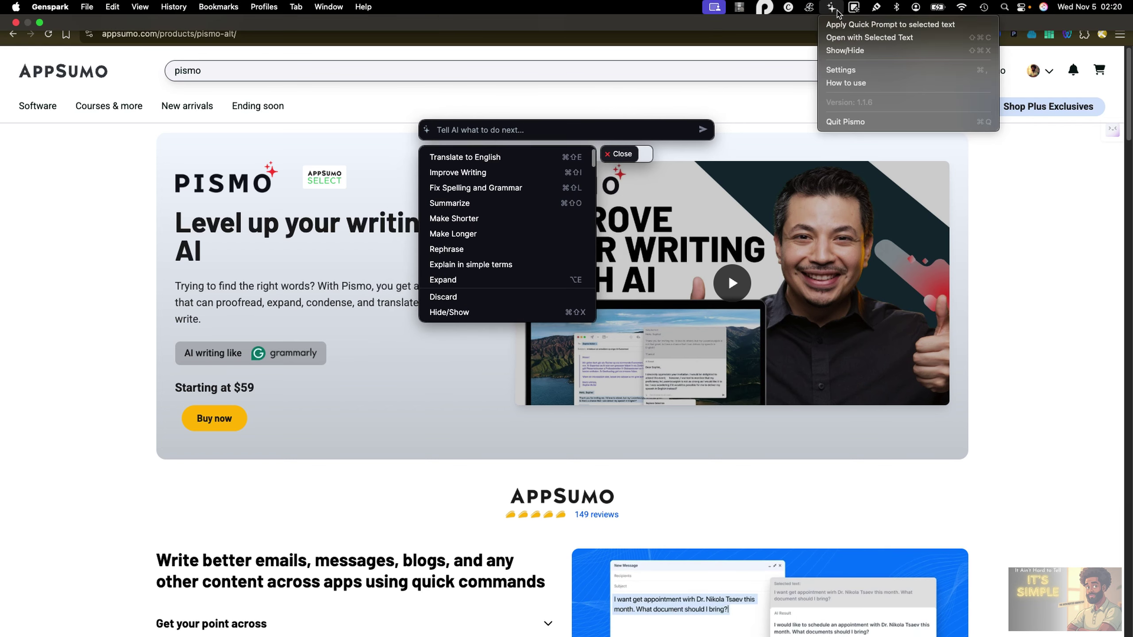
{"action": "left_click", "coordinate": [835, 70]}
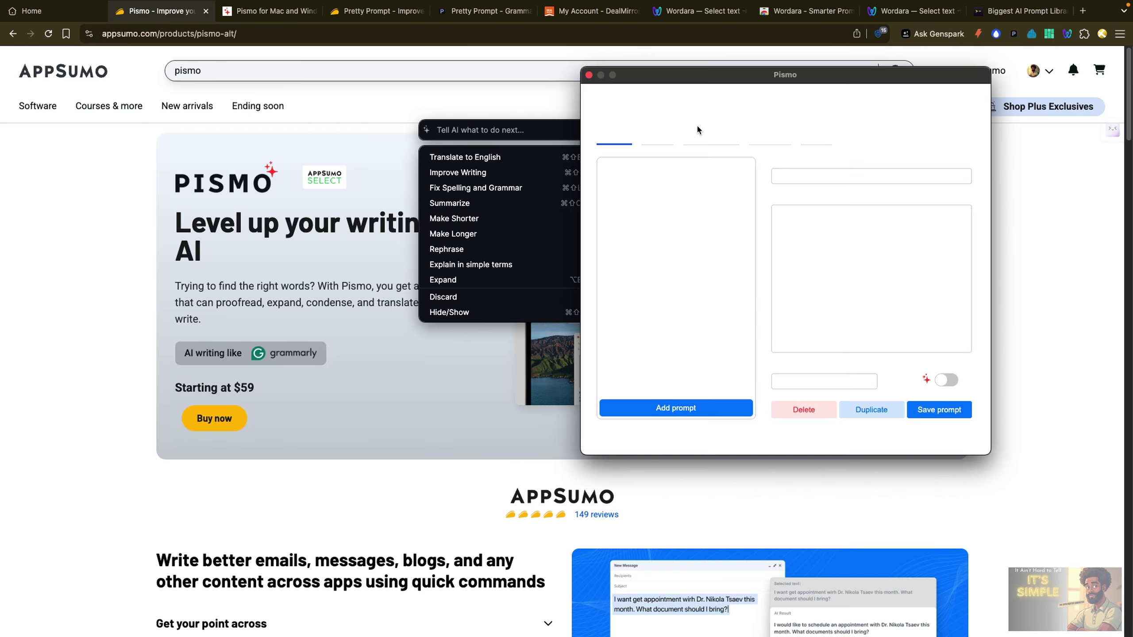
{"action": "left_click", "coordinate": [656, 142]}
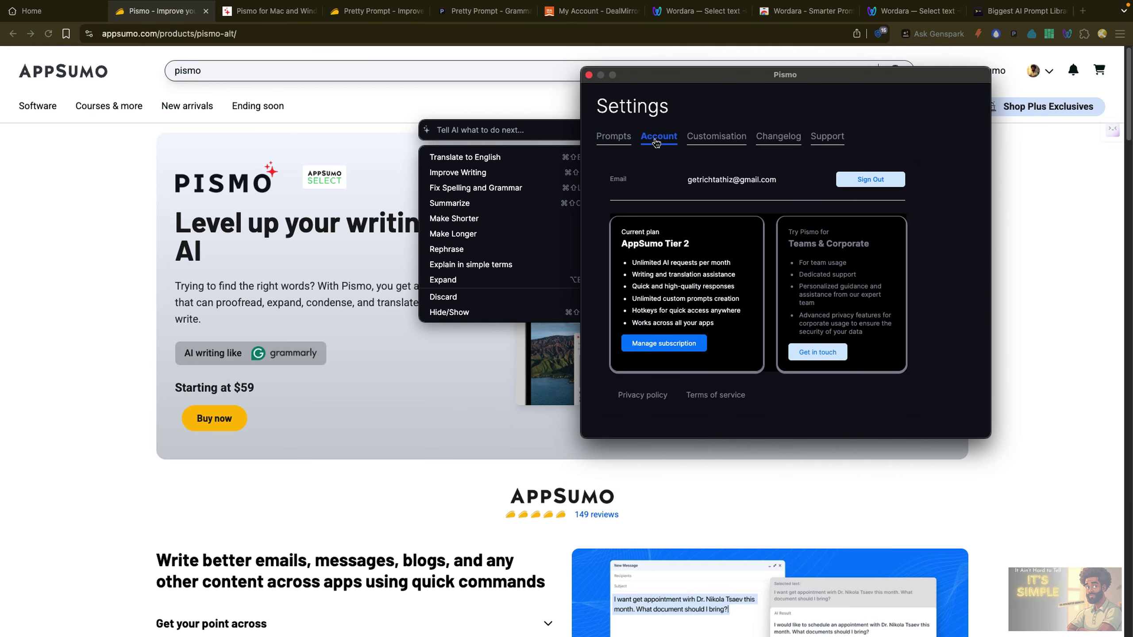
Review Pismo's customisation settings, from startup and interface language through the keyboard shortcuts to Bring Your Own Key (BYOK)
{"action": "left_click", "coordinate": [715, 140]}
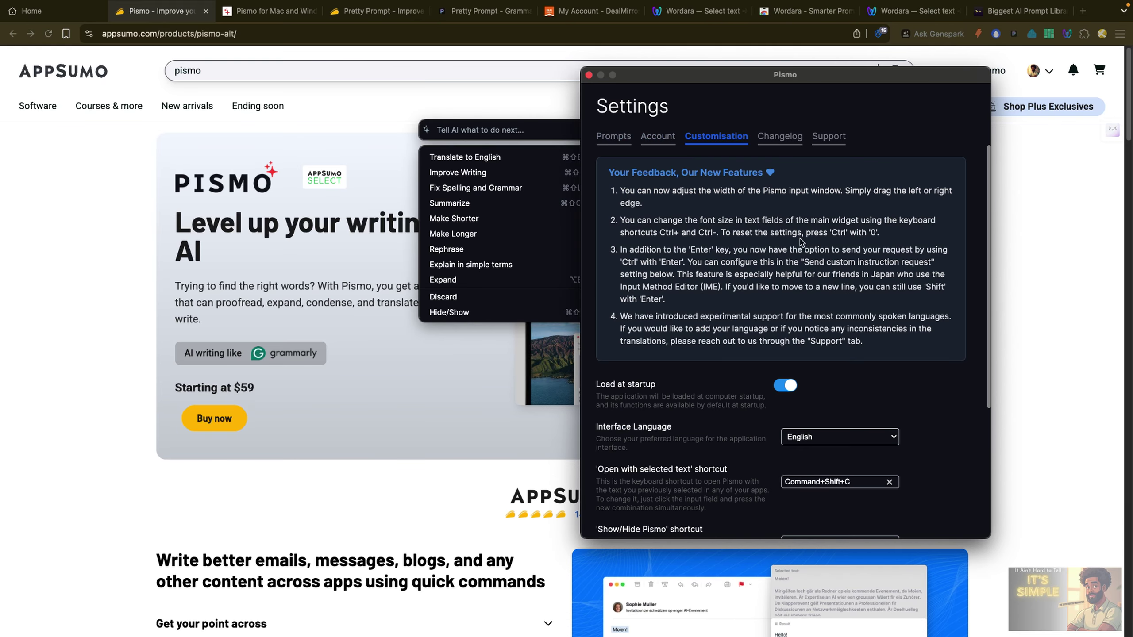
{"action": "scroll", "coordinate": [873, 327], "scroll_direction": "down", "scroll_amount": 2}
{"action": "scroll", "coordinate": [873, 327], "scroll_direction": "down", "scroll_amount": 4}
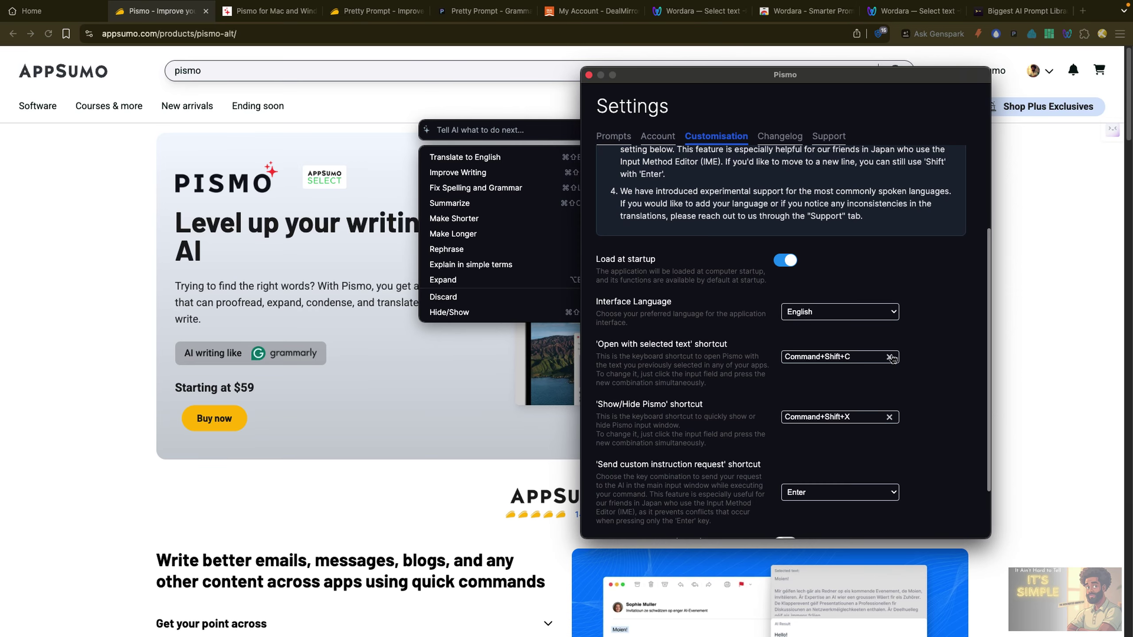
{"action": "scroll", "coordinate": [890, 362], "scroll_direction": "down", "scroll_amount": 3}
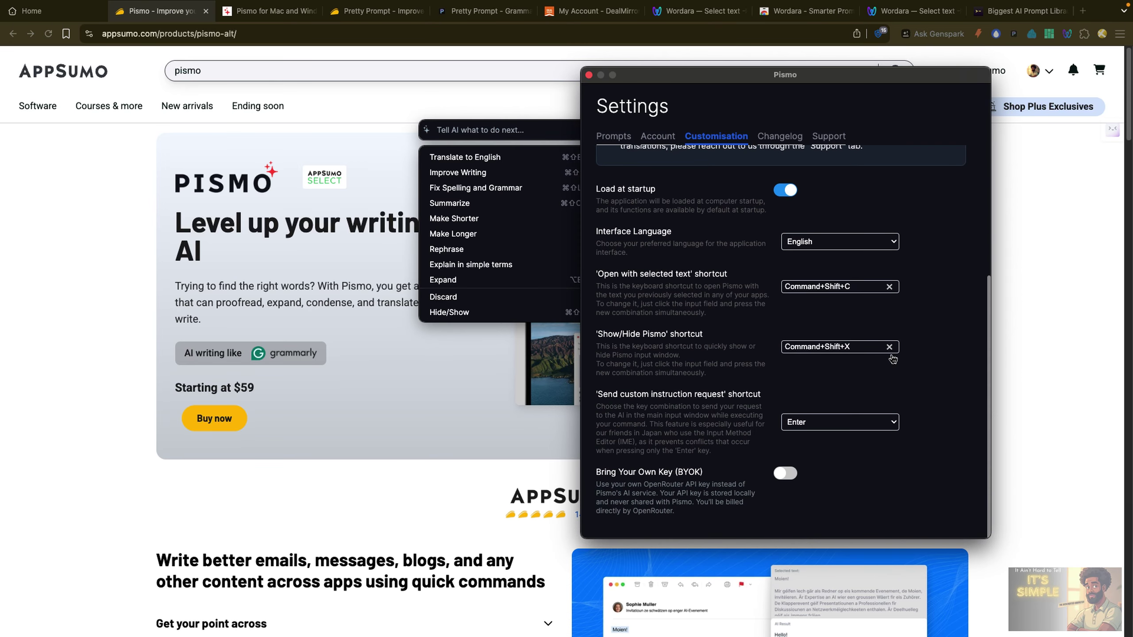
Turn on Bring Your Own Key (BYOK) and test the saved OpenRouter API key
{"action": "left_click", "coordinate": [785, 473]}
{"action": "scroll", "coordinate": [786, 466], "scroll_direction": "down", "scroll_amount": 3}
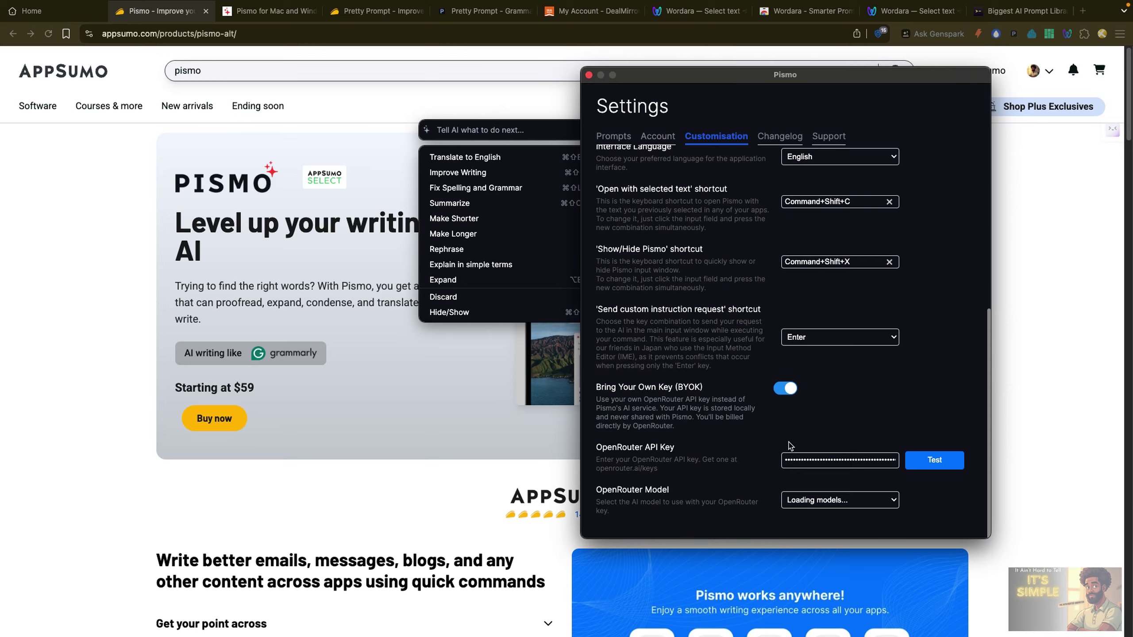
{"action": "left_click", "coordinate": [911, 465]}
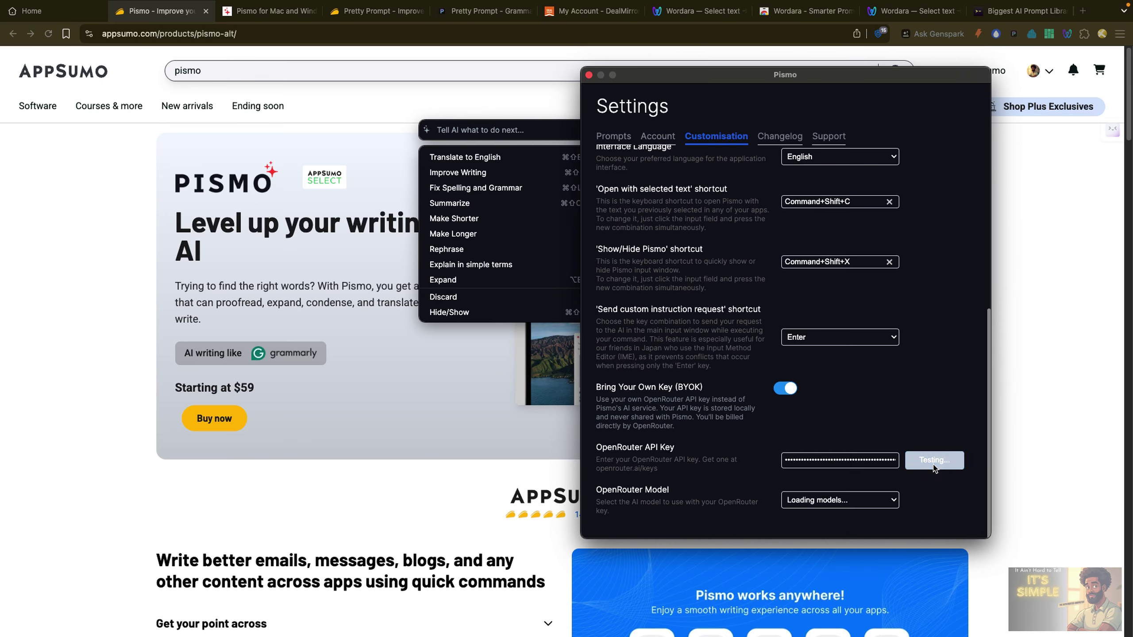
{"action": "left_click", "coordinate": [786, 337]}
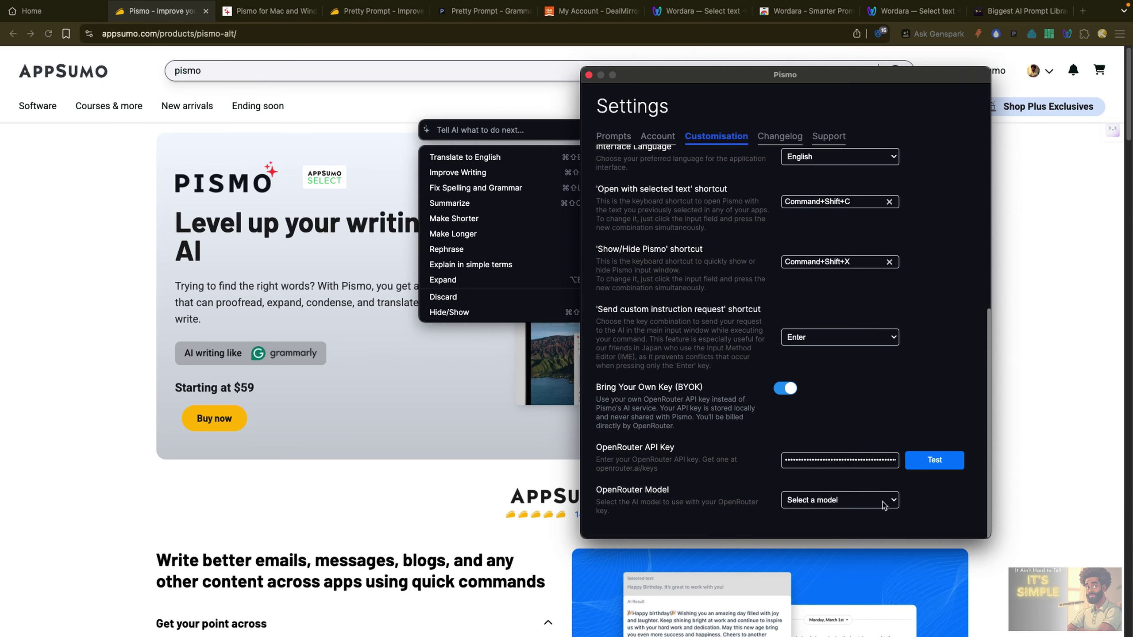
Choose Anthropic: Claude Sonnet 4.5 as the OpenRouter model, then turn Bring Your Own Key (BYOK) back off
{"action": "left_click", "coordinate": [884, 500]}
{"action": "scroll", "coordinate": [881, 527], "scroll_direction": "down", "scroll_amount": 10}
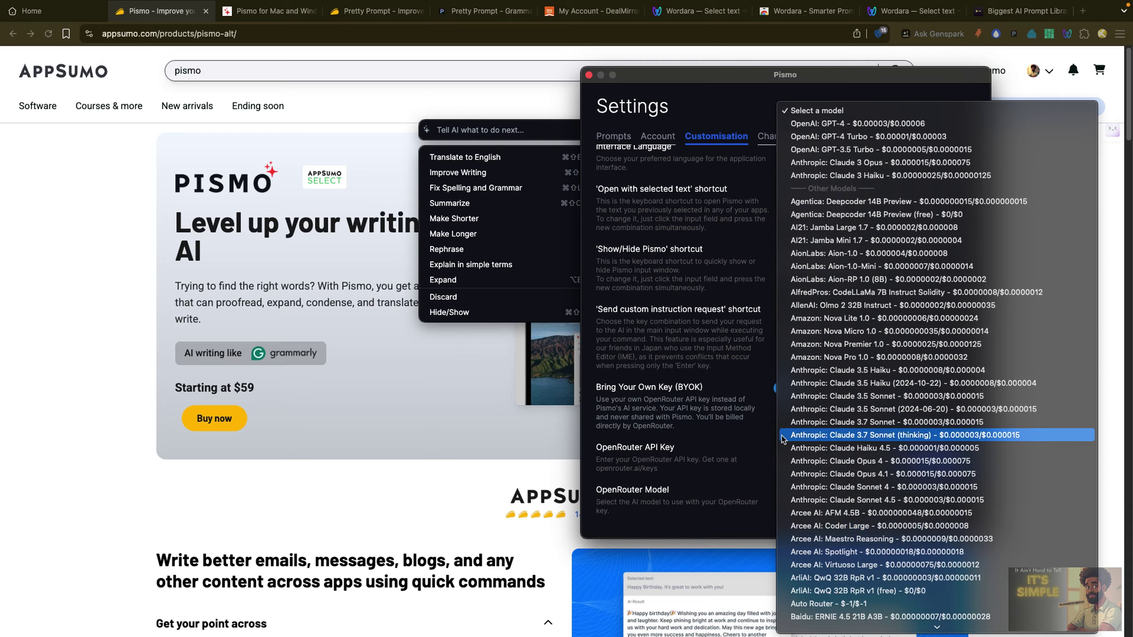
{"action": "left_click", "coordinate": [802, 501]}
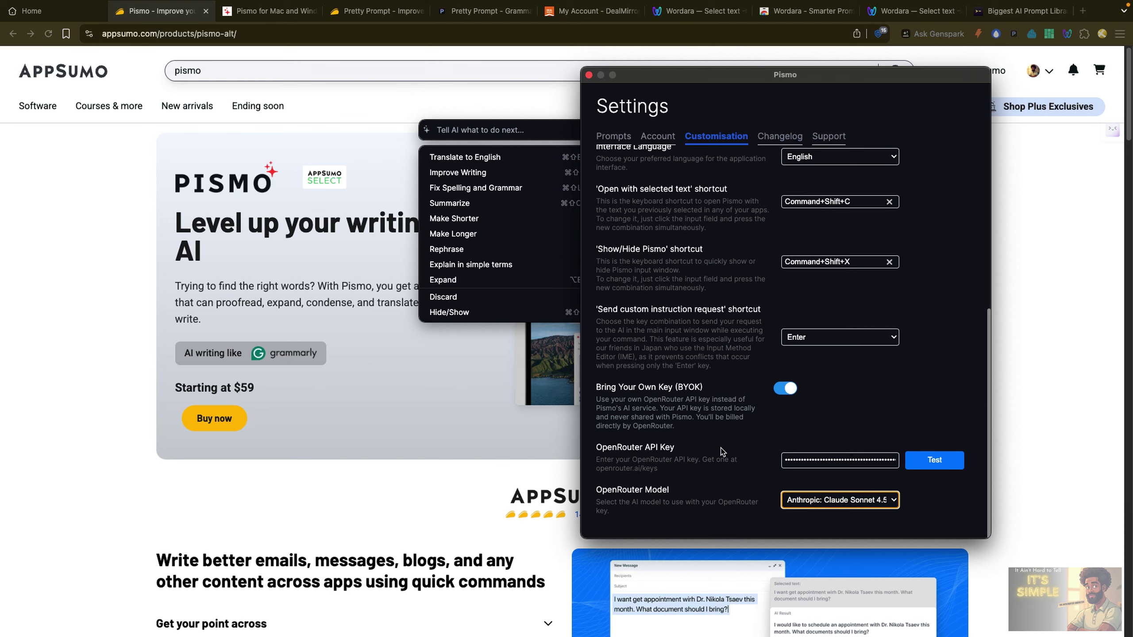
{"action": "left_click", "coordinate": [786, 389]}
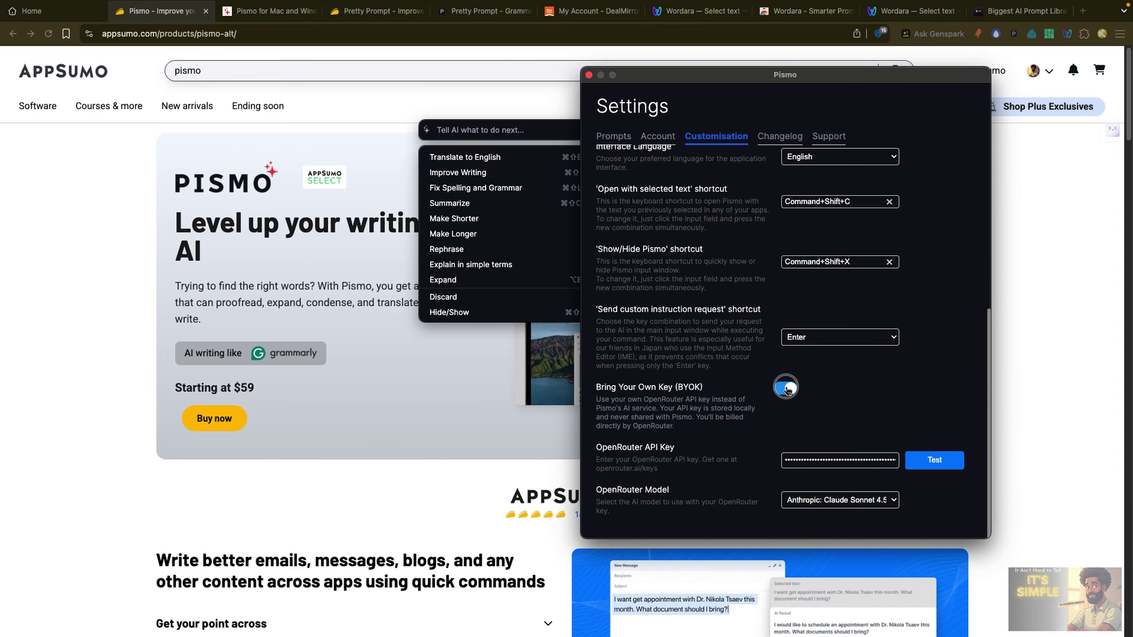
Look through Pismo's Prompts, Changelog, Customisation and Account settings, including the latest version notes and the current plan
{"action": "left_click", "coordinate": [620, 141]}
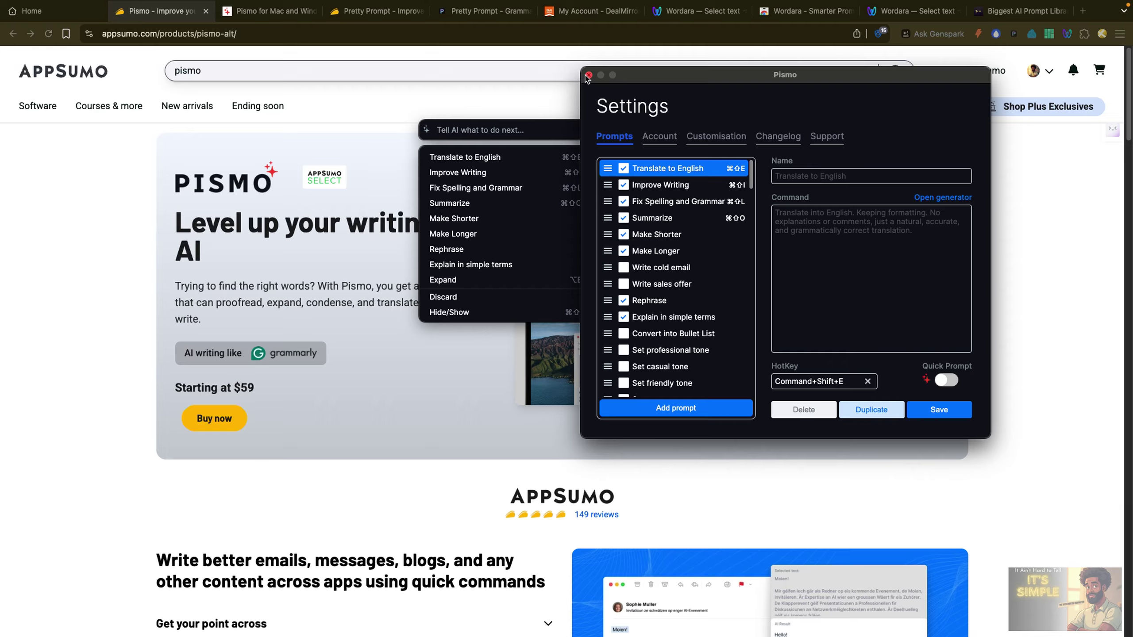
{"action": "left_click", "coordinate": [816, 140]}
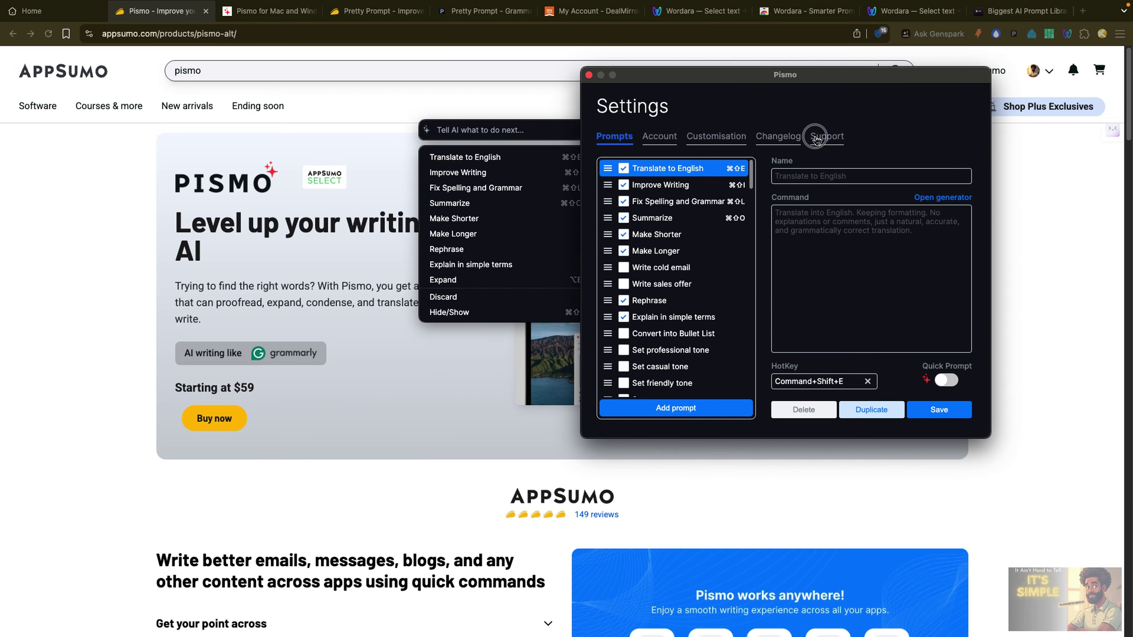
{"action": "left_click", "coordinate": [778, 140]}
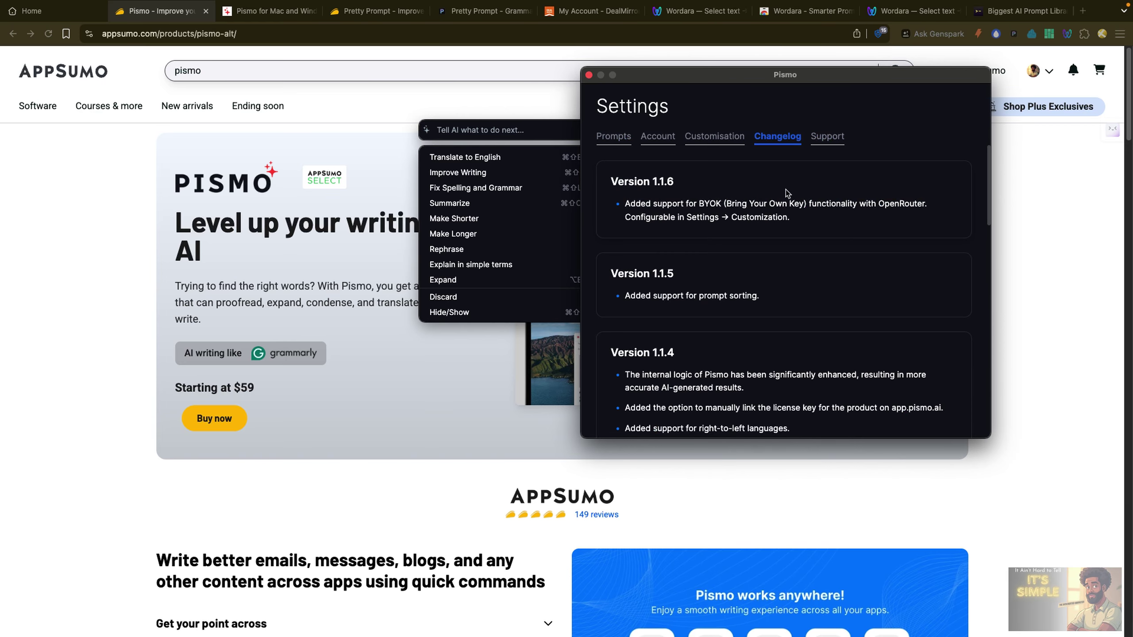
{"action": "left_click", "coordinate": [722, 139]}
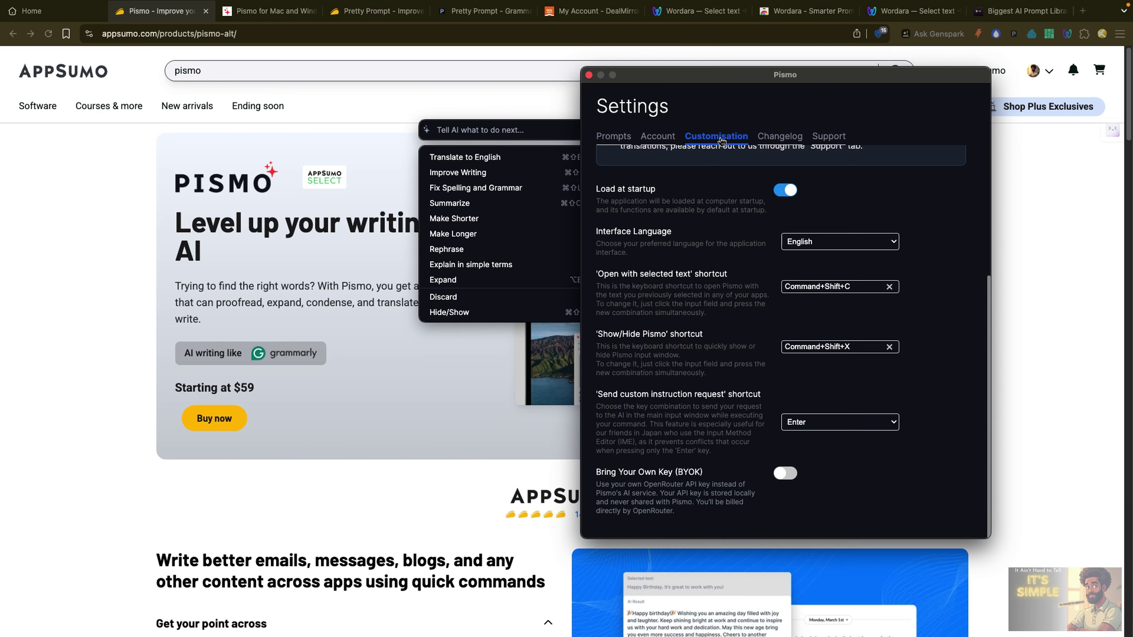
{"action": "left_click", "coordinate": [669, 141]}
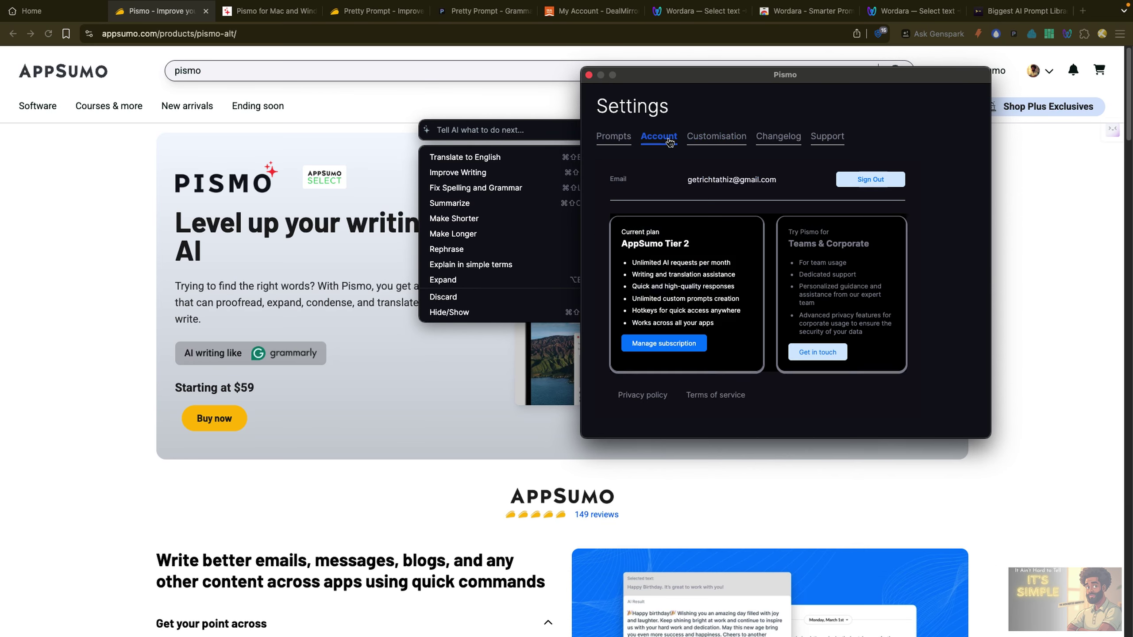
Read the new features notes and the options below them in the Customisation settings, rechecking the account plan in between
{"action": "left_click", "coordinate": [703, 137]}
{"action": "scroll", "coordinate": [760, 199], "scroll_direction": "up", "scroll_amount": 3}
{"action": "scroll", "coordinate": [760, 200], "scroll_direction": "up", "scroll_amount": 3}
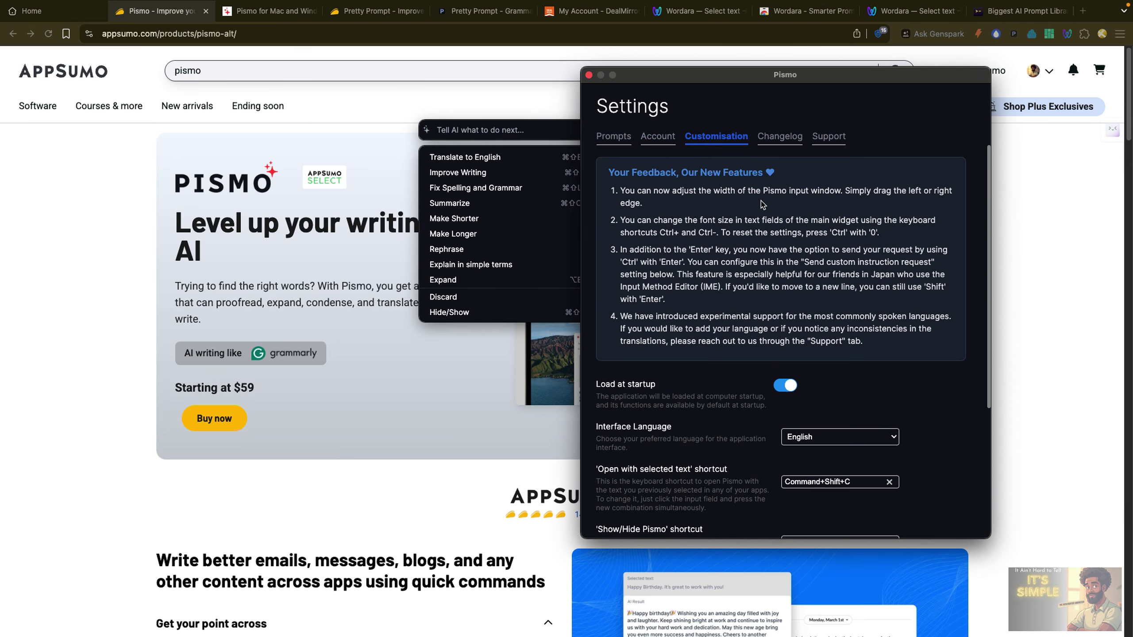
{"action": "left_click", "coordinate": [657, 137]}
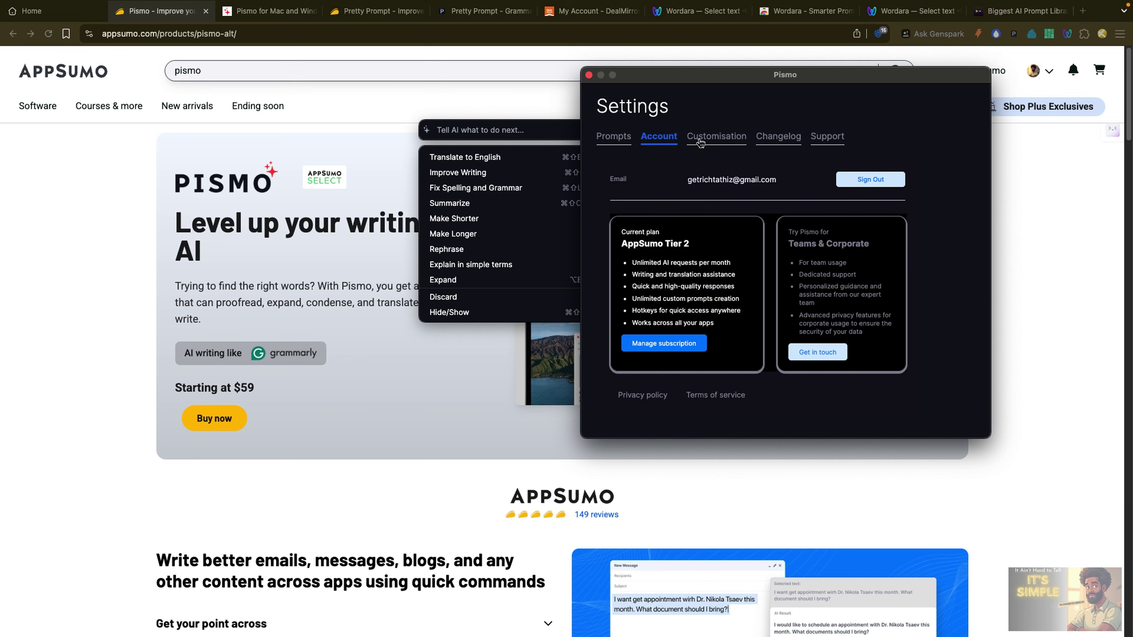
{"action": "left_click", "coordinate": [700, 142]}
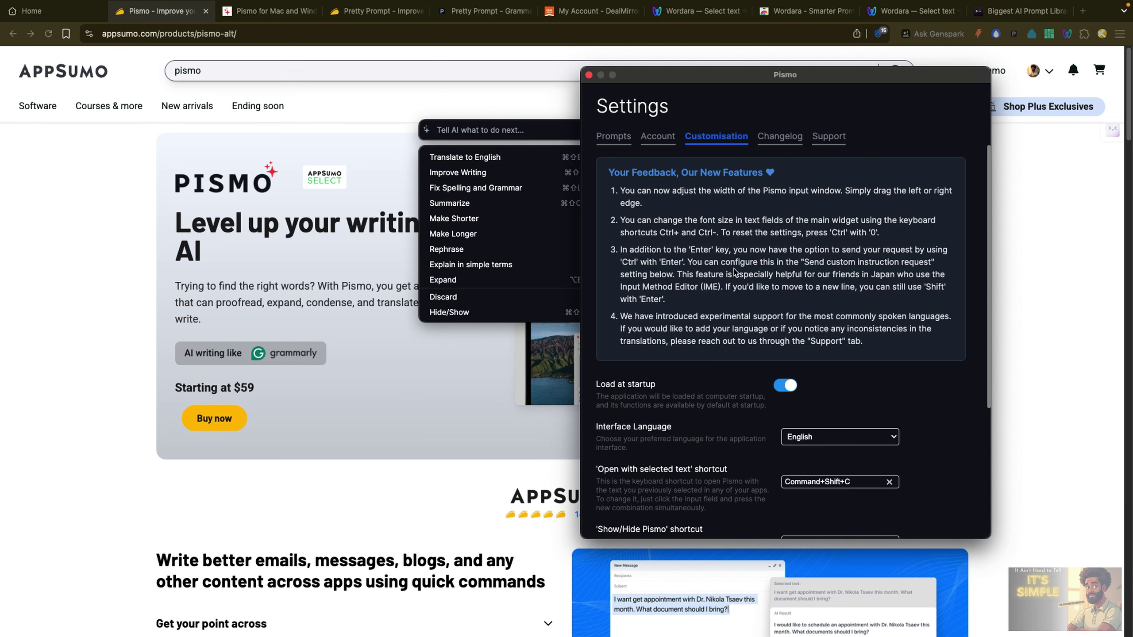
{"action": "scroll", "coordinate": [735, 270], "scroll_direction": "down", "scroll_amount": 3}
{"action": "scroll", "coordinate": [734, 270], "scroll_direction": "down", "scroll_amount": 5}
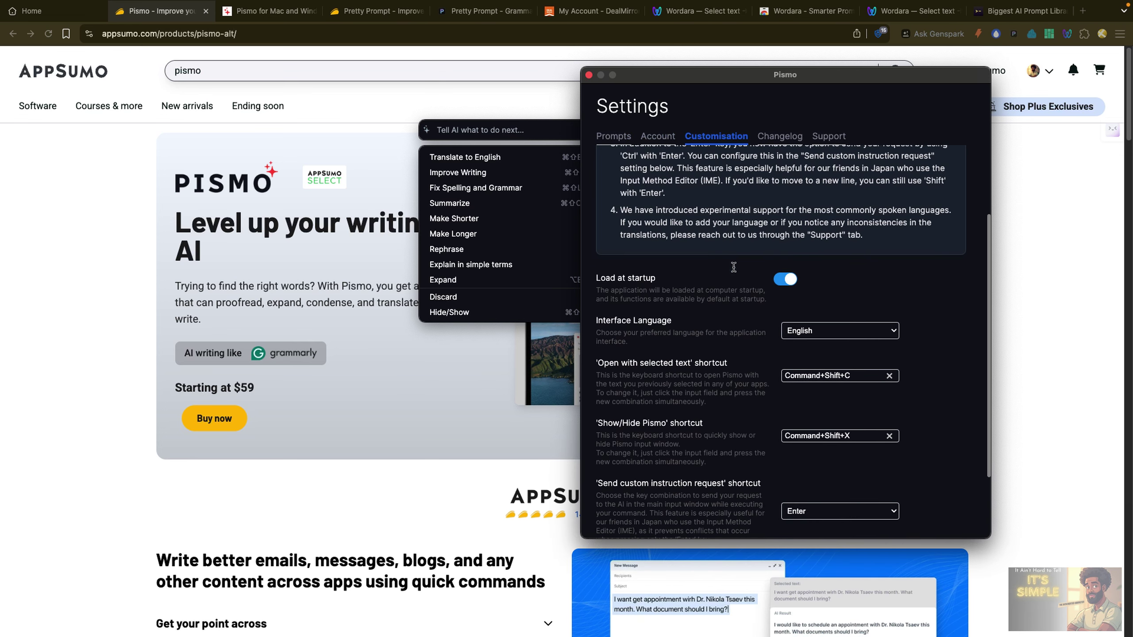
{"action": "scroll", "coordinate": [734, 269], "scroll_direction": "up", "scroll_amount": 8}
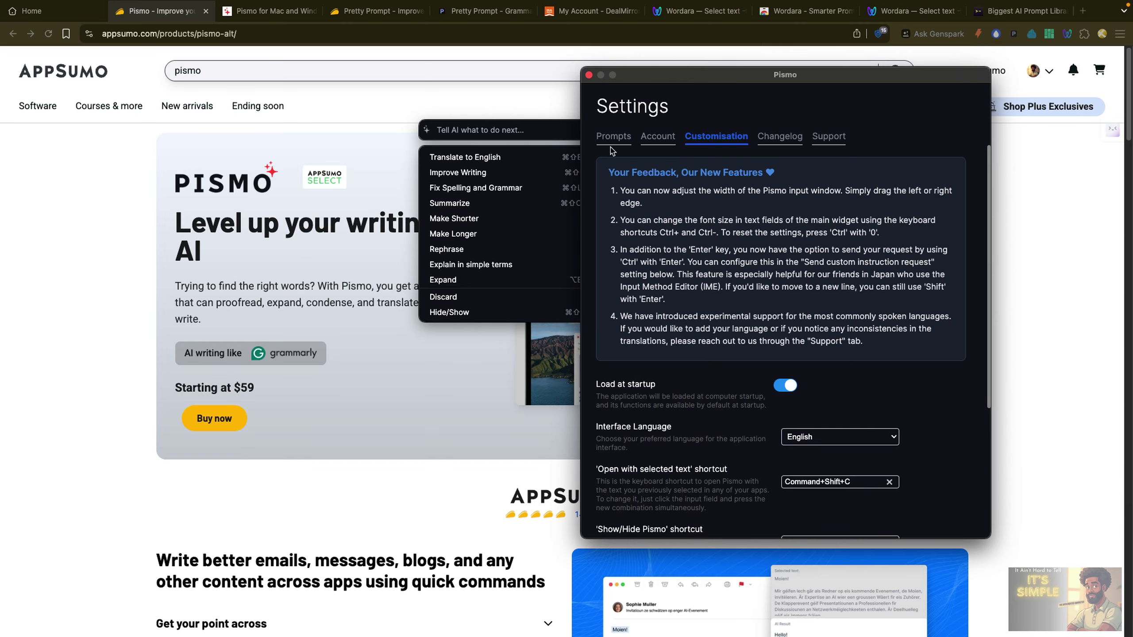
Open the prompt generator linked from Pismo's Prompts settings
{"action": "left_click", "coordinate": [613, 136]}
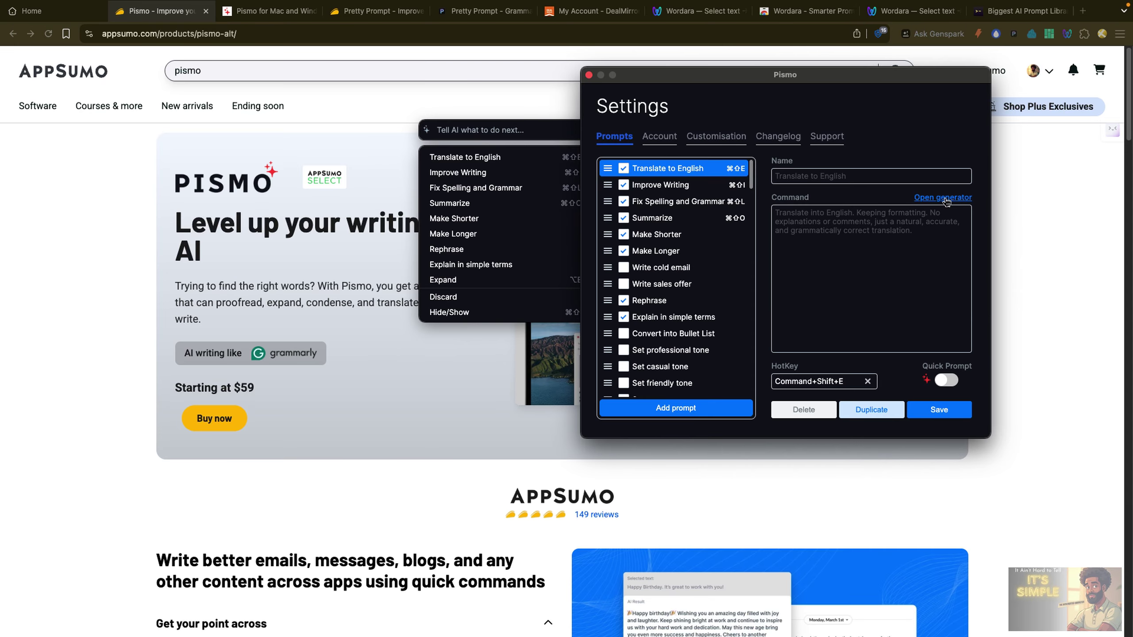
{"action": "left_click", "coordinate": [946, 199]}
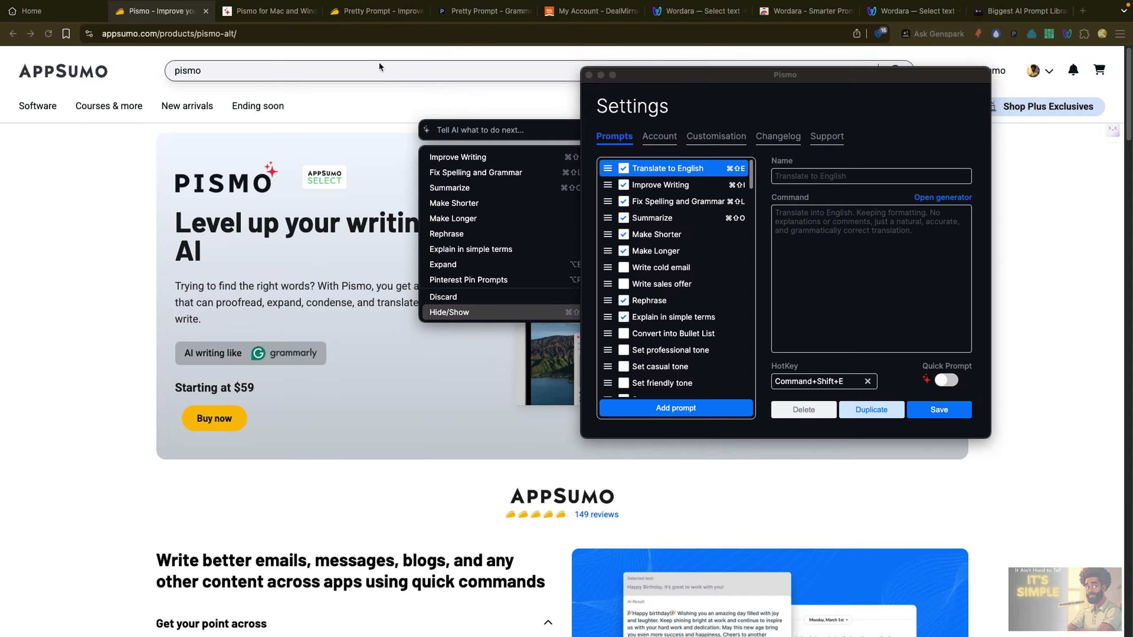
Load chatgpt.com in a new browser tab beside the Pismo page and close the Pismo prompt window
{"action": "right_click", "coordinate": [144, 16]}
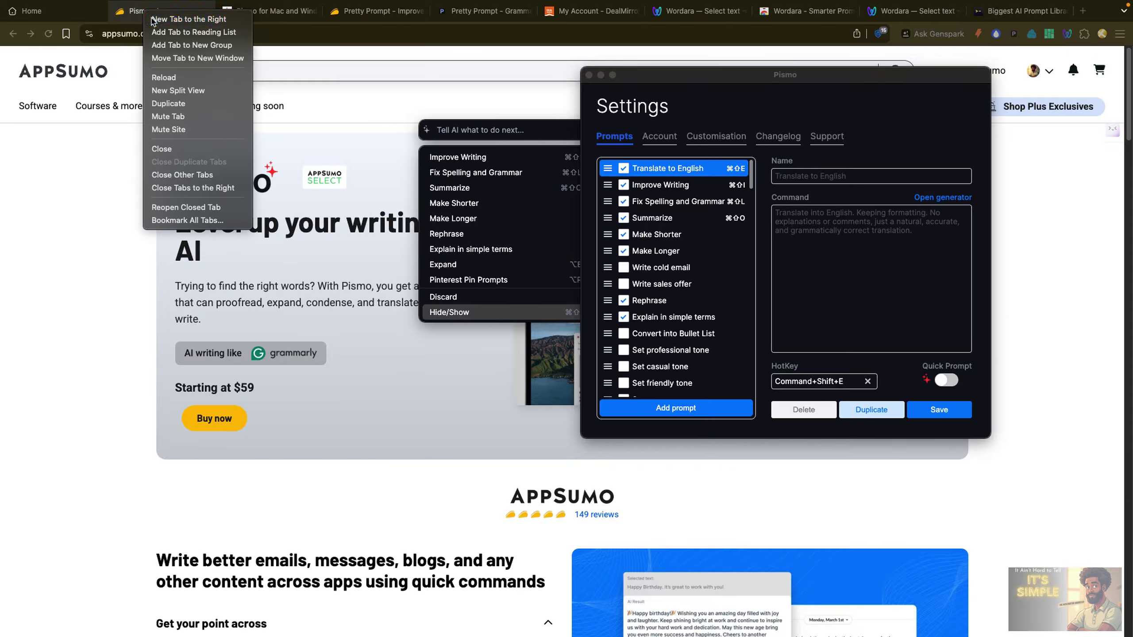
{"action": "left_click", "coordinate": [155, 20]}
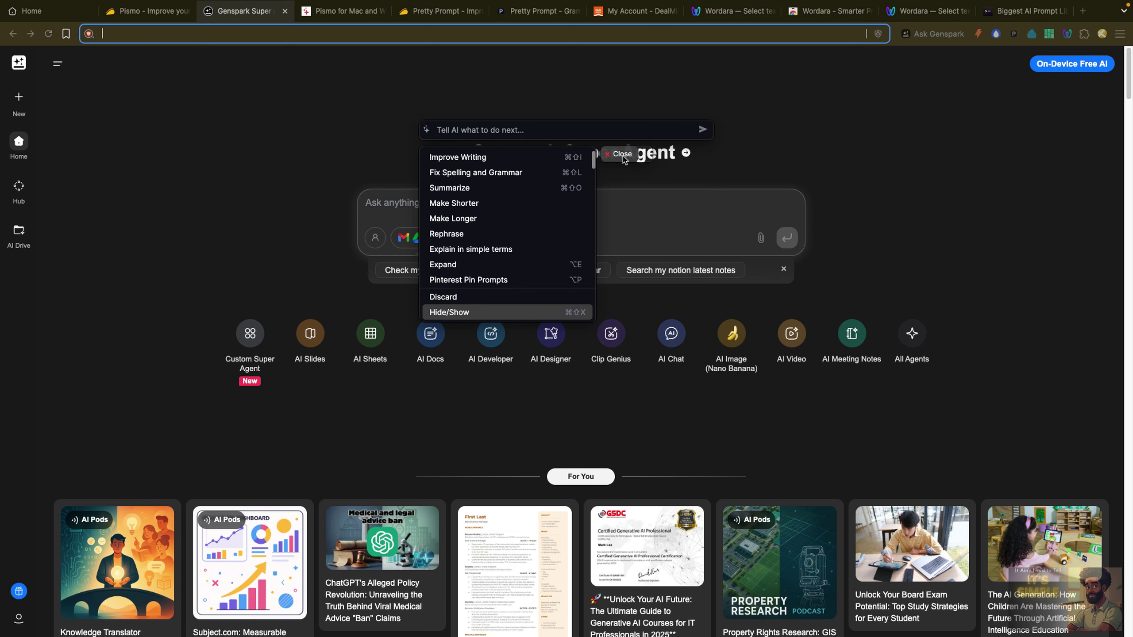
{"action": "left_click", "coordinate": [621, 155]}
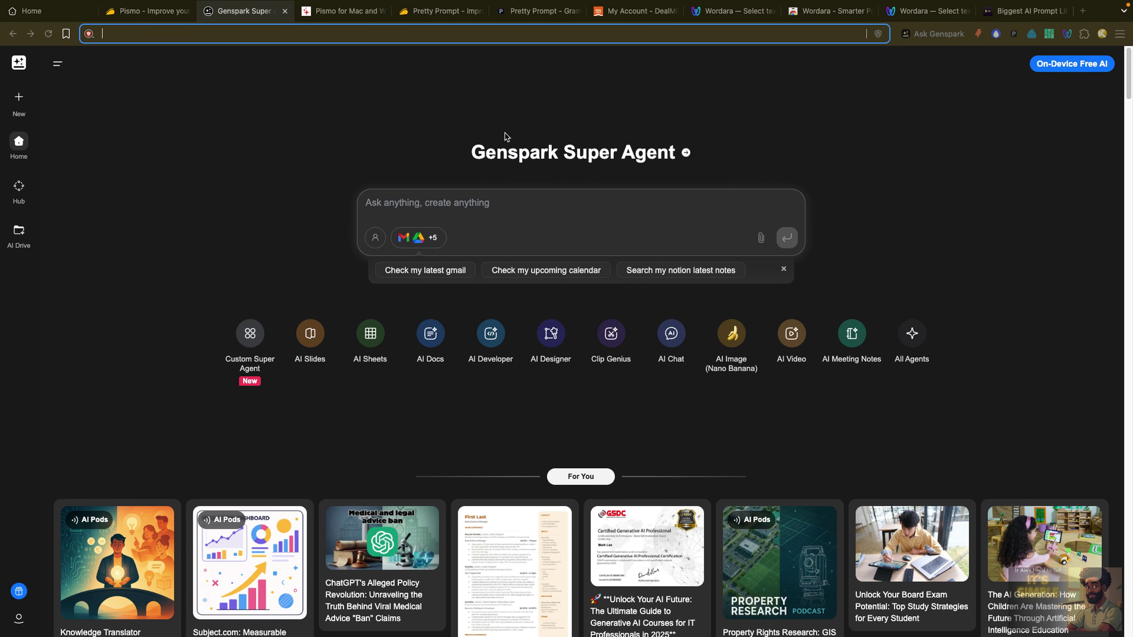
{"action": "left_click", "coordinate": [494, 33]}
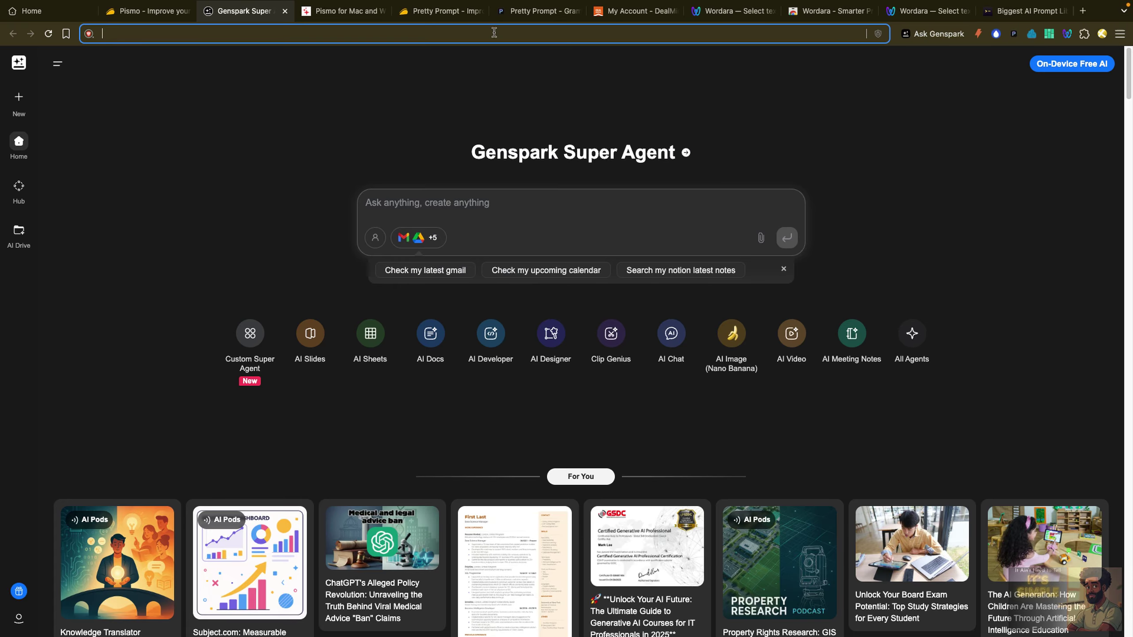
{"action": "type", "text": "chatgpt.com"}
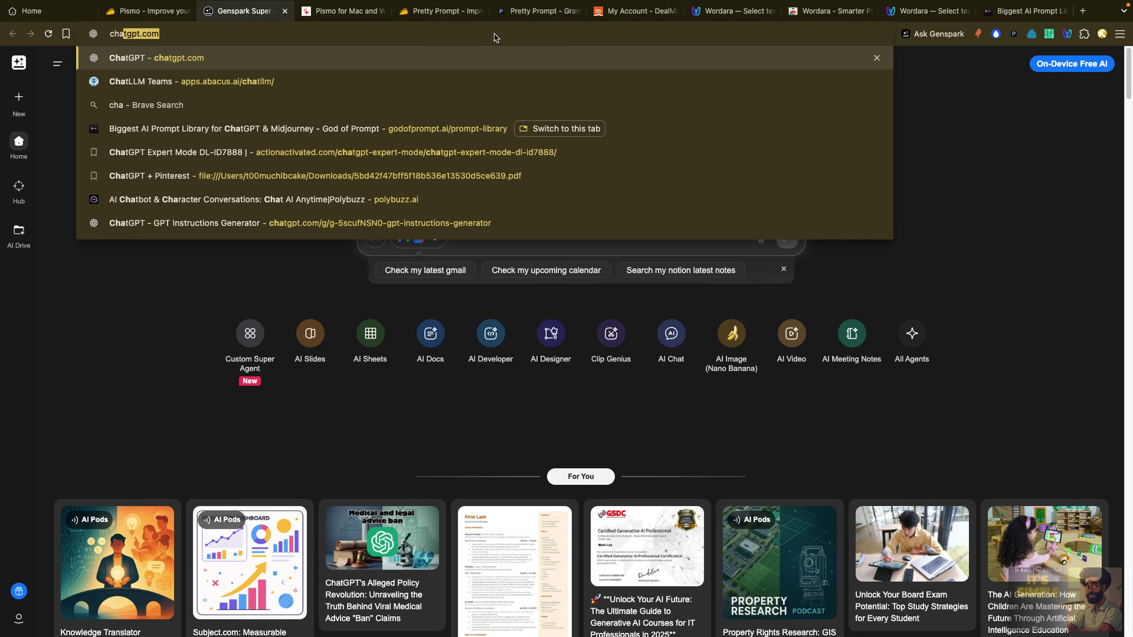
{"action": "key", "text": "Return"}
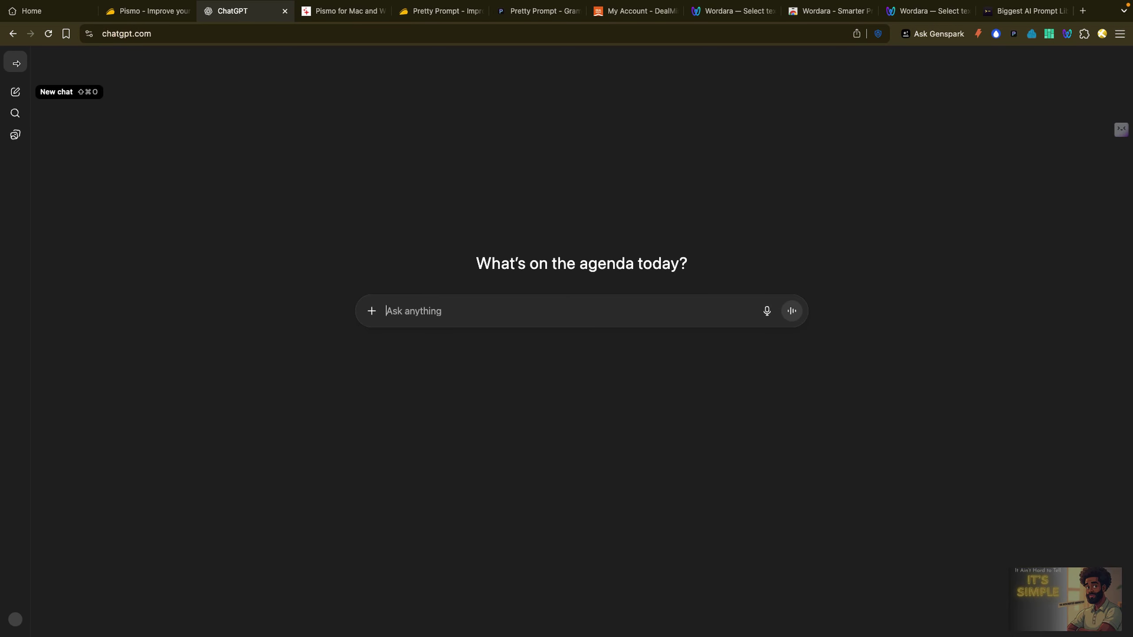
Open the Pismo.ai Prompt Generator GPT from the ChatGPT sidebar and collapse the sidebar
{"action": "left_click", "coordinate": [17, 64]}
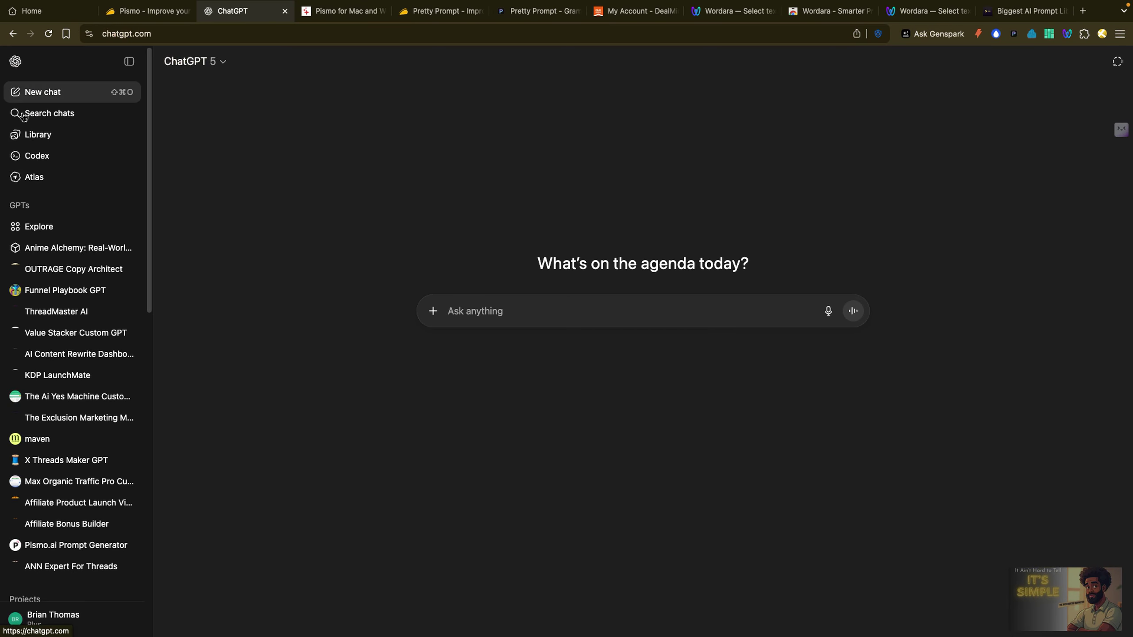
{"action": "left_click", "coordinate": [50, 547]}
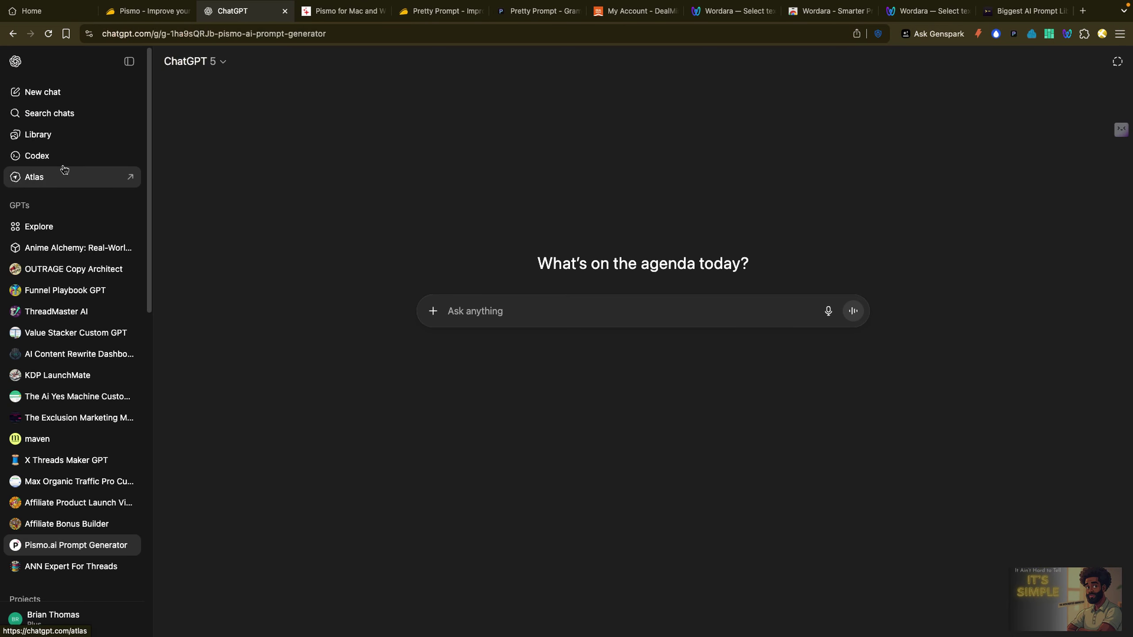
{"action": "left_click", "coordinate": [129, 61]}
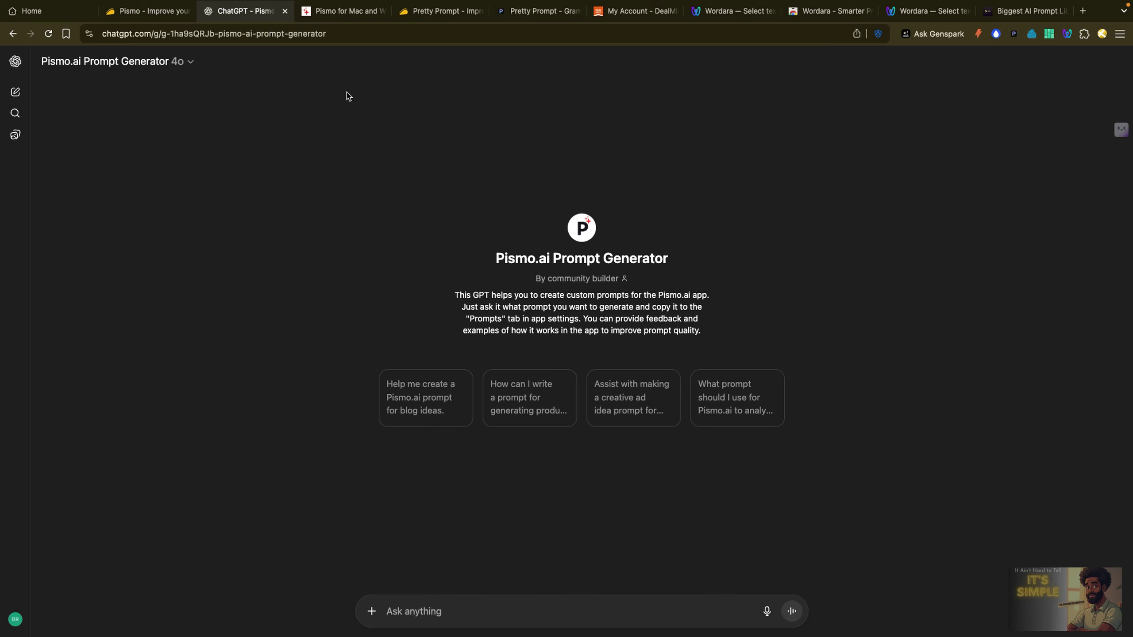
Show the Pismo prompt window over ChatGPT, browse its prompts from Translate to English to Logo Prompts, then close it
{"action": "mouse_move", "coordinate": [638, 1]}
{"action": "key", "text": "super+shift+x"}
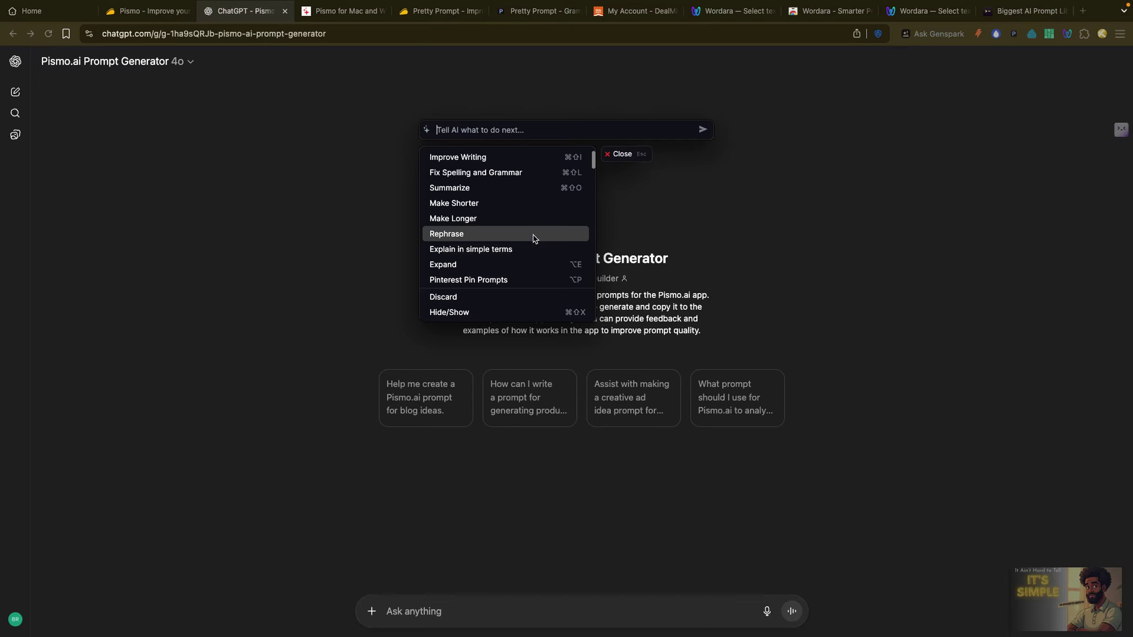
{"action": "scroll", "coordinate": [521, 203], "scroll_direction": "down", "scroll_amount": 2}
{"action": "scroll", "coordinate": [520, 203], "scroll_direction": "up", "scroll_amount": 3}
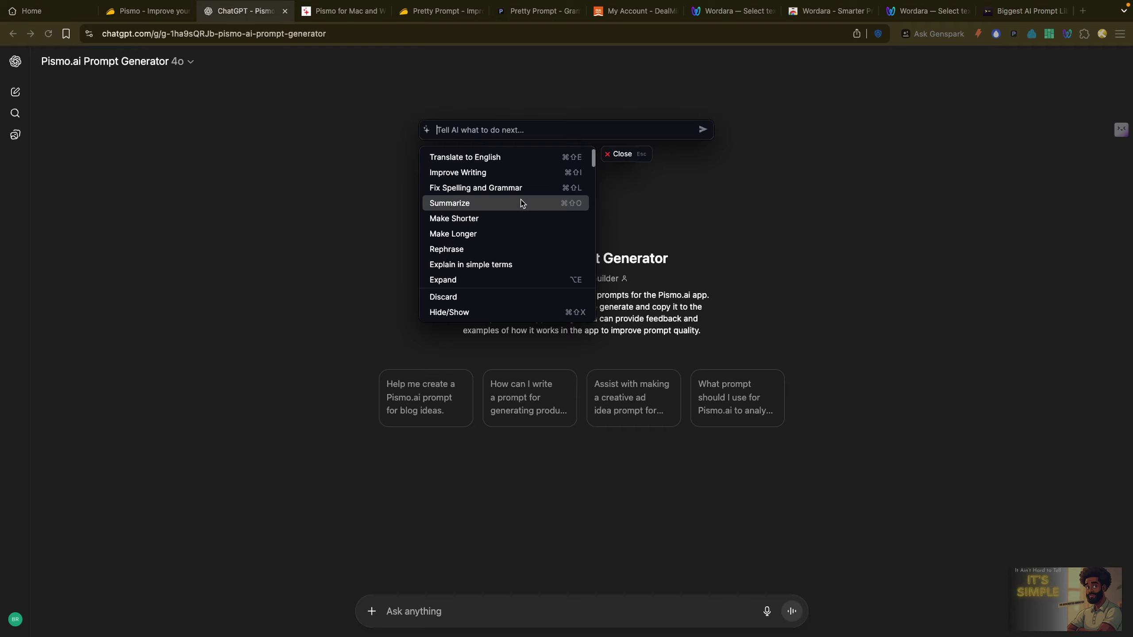
{"action": "scroll", "coordinate": [521, 203], "scroll_direction": "down", "scroll_amount": 1}
{"action": "scroll", "coordinate": [520, 203], "scroll_direction": "up", "scroll_amount": 1}
{"action": "scroll", "coordinate": [520, 203], "scroll_direction": "down", "scroll_amount": 5}
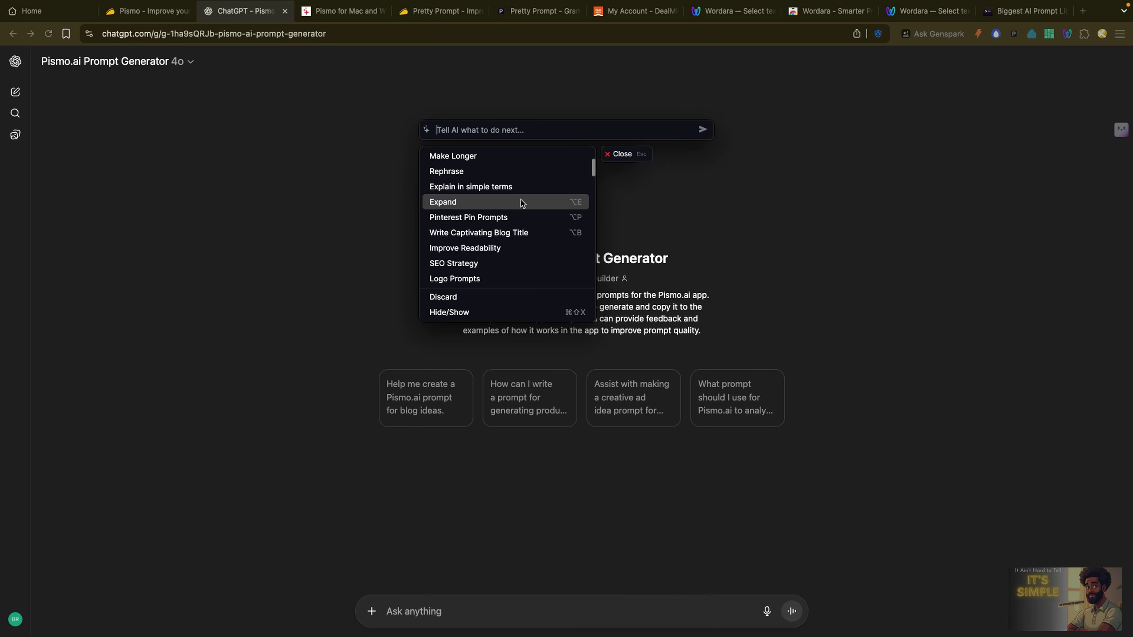
{"action": "scroll", "coordinate": [520, 203], "scroll_direction": "up", "scroll_amount": 5}
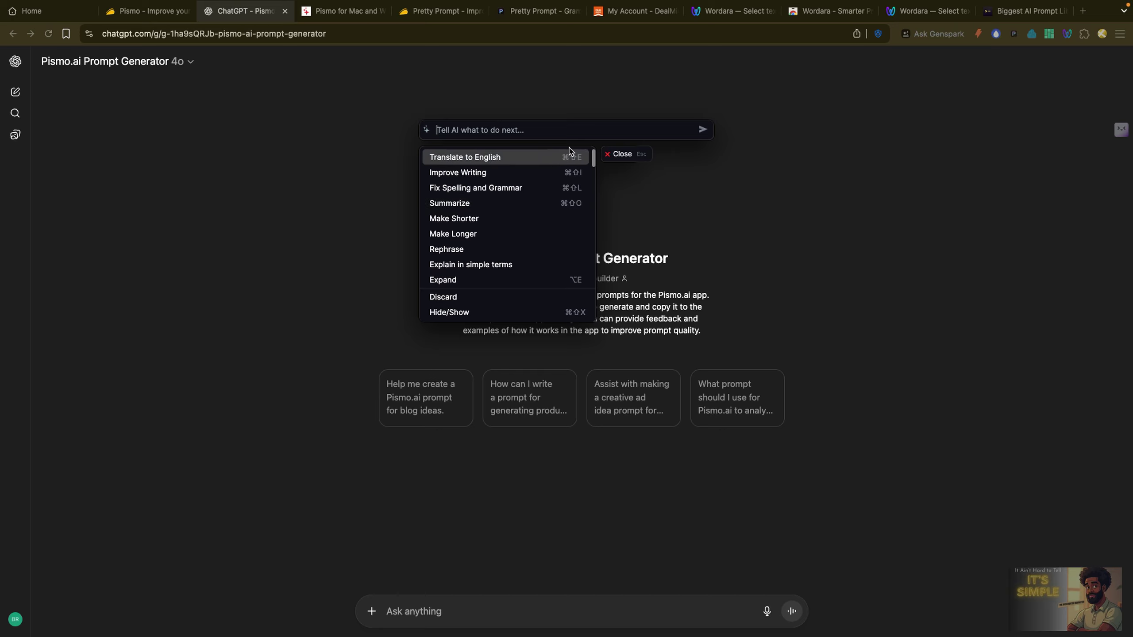
{"action": "left_click", "coordinate": [613, 154]}
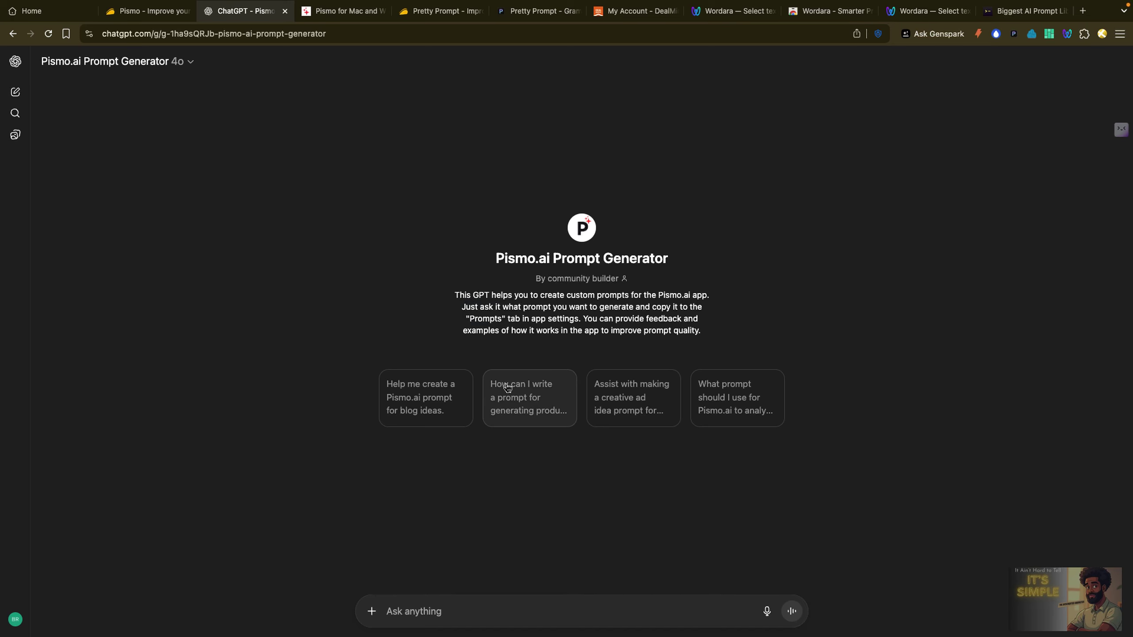
Bring the Pismo prompt window back up and run through the full prompt list, ending at its beginning
{"action": "key", "text": "super+shift+x"}
{"action": "scroll", "coordinate": [592, 207], "scroll_direction": "down", "scroll_amount": 1}
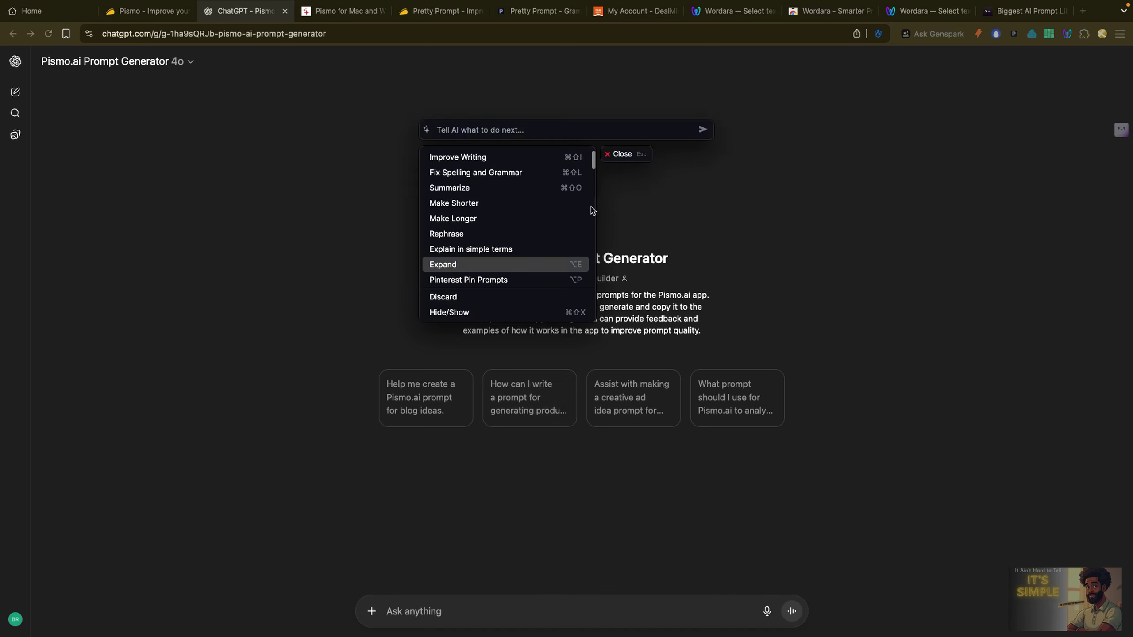
{"action": "left_click", "coordinate": [593, 208]}
{"action": "left_click_drag", "start_coordinate": [593, 208], "coordinate": [580, 300]}
{"action": "scroll", "coordinate": [554, 285], "scroll_direction": "up", "scroll_amount": 20}
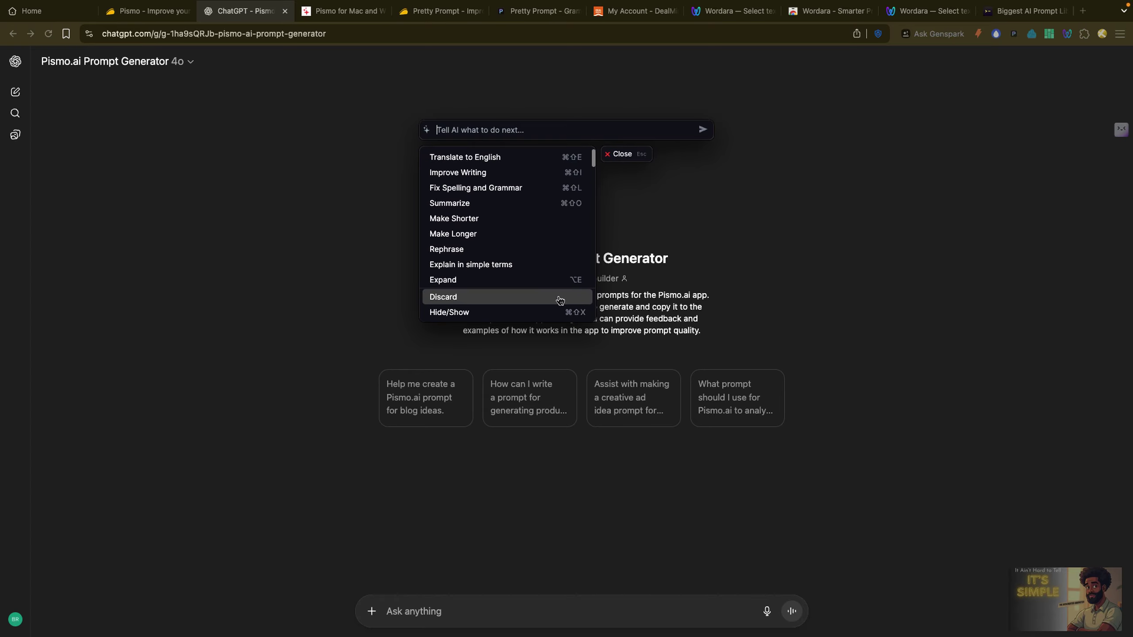
{"action": "scroll", "coordinate": [572, 235], "scroll_direction": "down", "scroll_amount": 20}
{"action": "scroll", "coordinate": [569, 235], "scroll_direction": "up", "scroll_amount": 10}
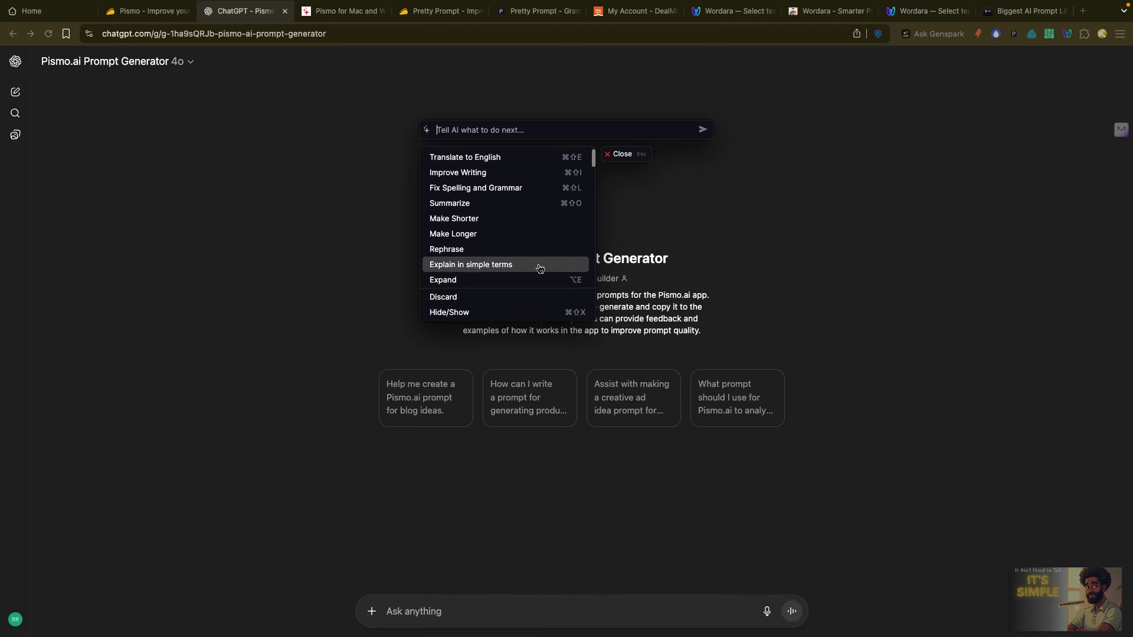
Close the Pismo prompt window, open the Pismo settings and display the Prompt Improver entry at the end of the prompt list
{"action": "left_click", "coordinate": [623, 155]}
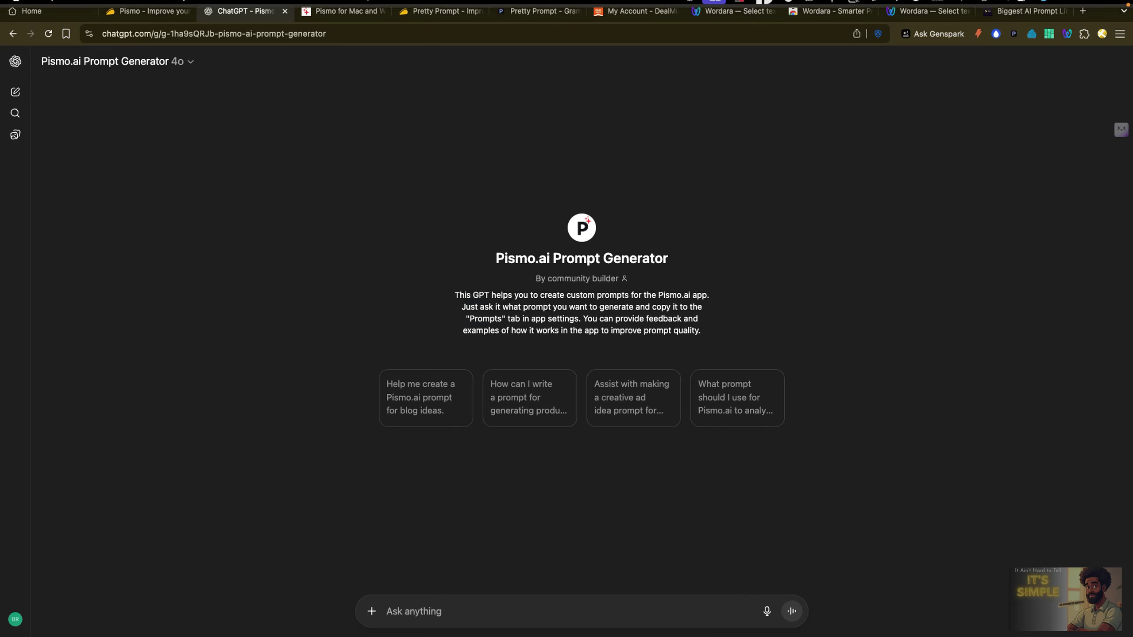
{"action": "left_click", "coordinate": [833, 7]}
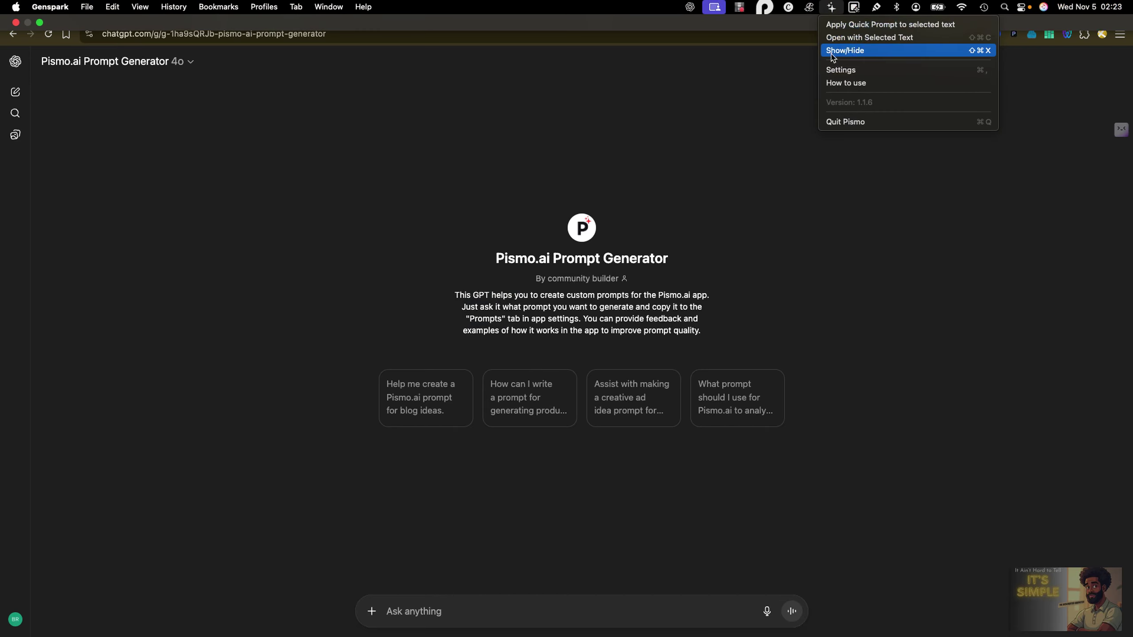
{"action": "left_click", "coordinate": [793, 83]}
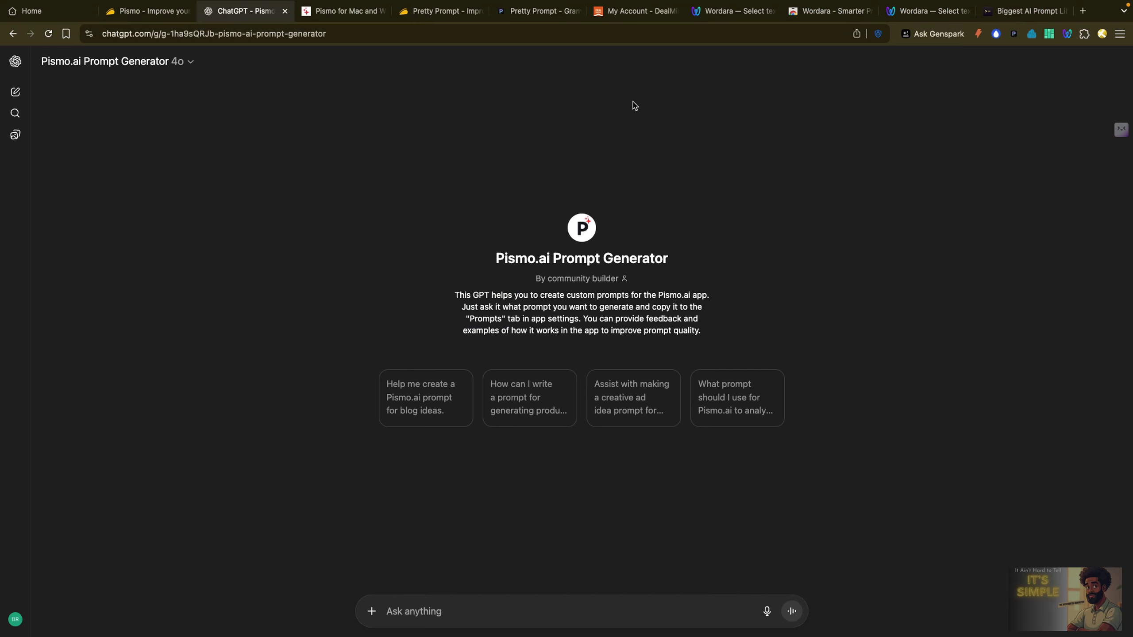
{"action": "left_click", "coordinate": [751, 181]}
{"action": "left_click_drag", "start_coordinate": [751, 180], "coordinate": [752, 392]}
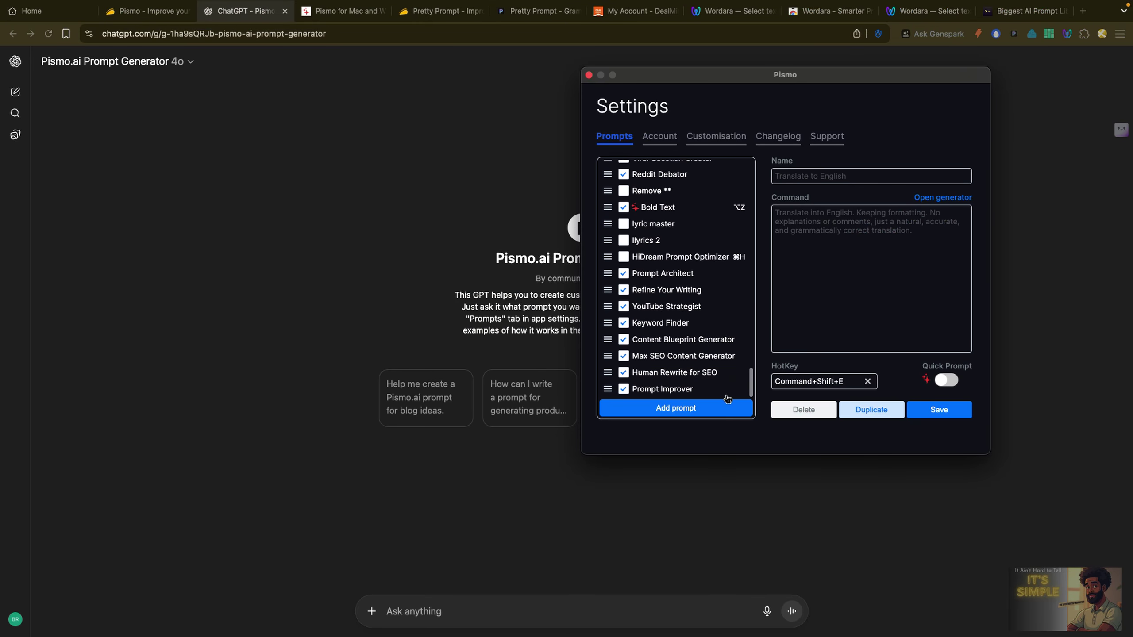
{"action": "left_click", "coordinate": [707, 392]}
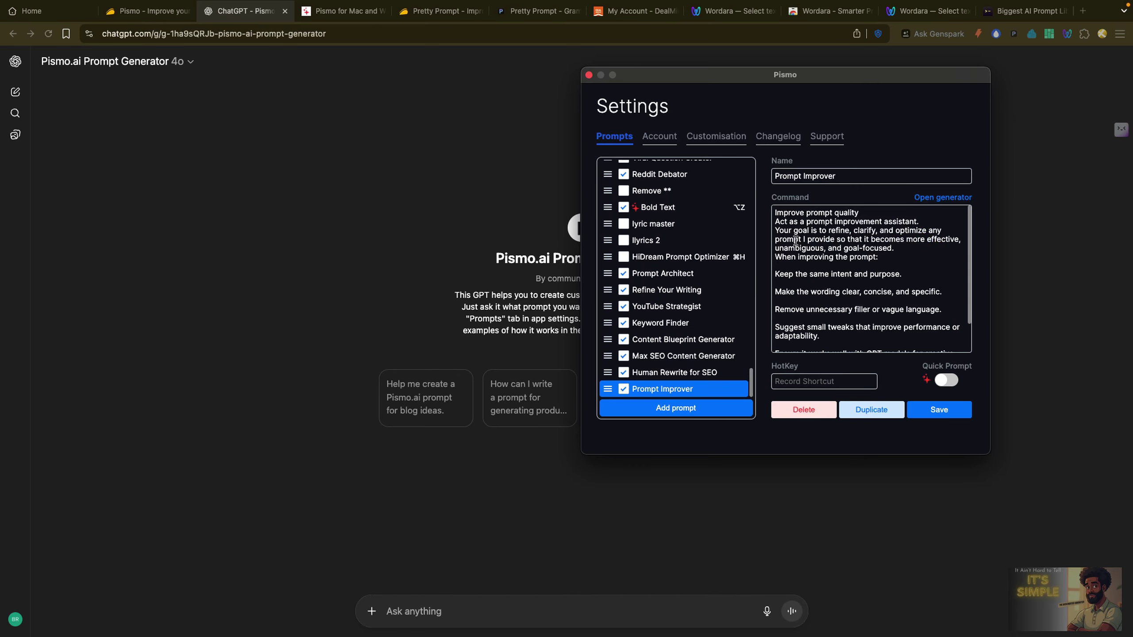
Read through the command text of the Prompt Improver prompt and close the Pismo settings
{"action": "scroll", "coordinate": [831, 229], "scroll_direction": "down", "scroll_amount": 3}
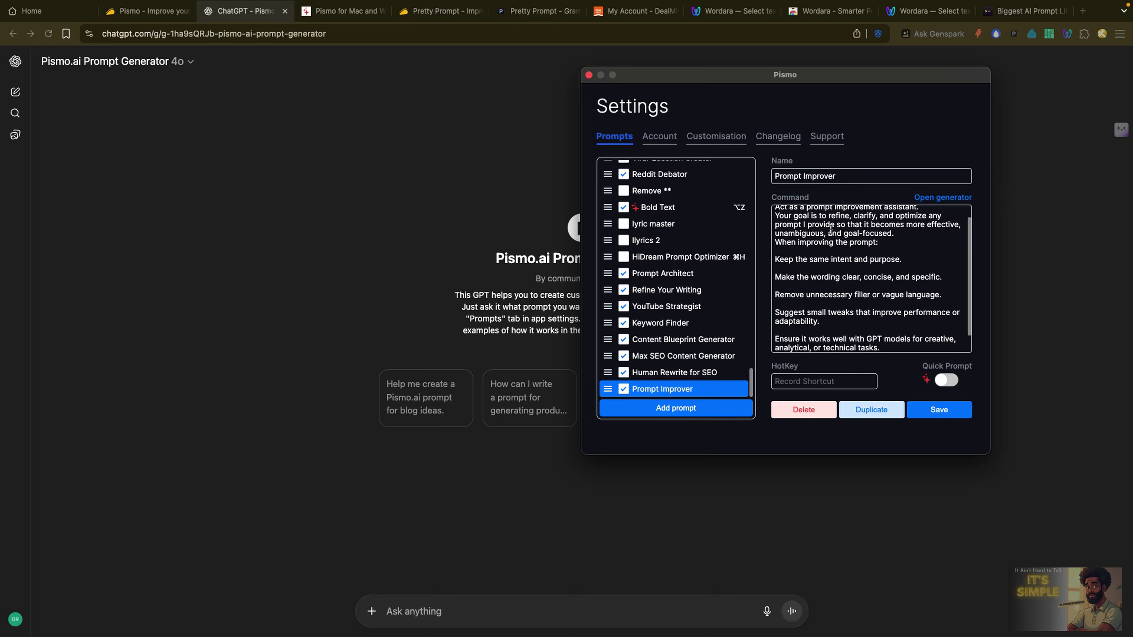
{"action": "scroll", "coordinate": [831, 230], "scroll_direction": "up", "scroll_amount": 2}
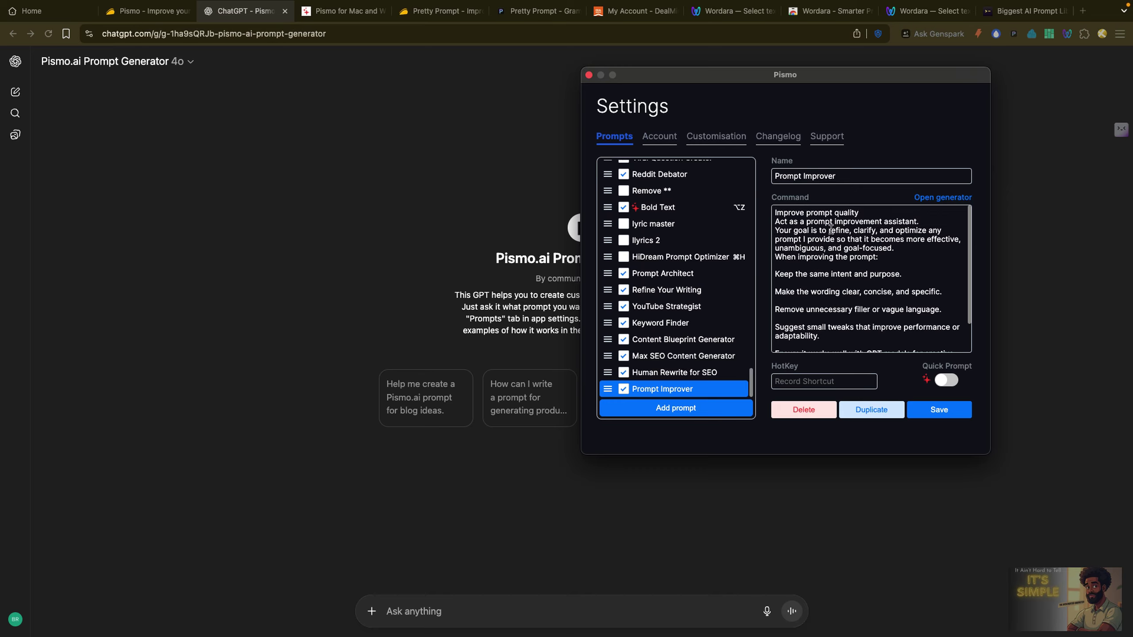
{"action": "scroll", "coordinate": [832, 229], "scroll_direction": "down", "scroll_amount": 2}
{"action": "scroll", "coordinate": [832, 229], "scroll_direction": "up", "scroll_amount": 2}
{"action": "left_click", "coordinate": [588, 75]}
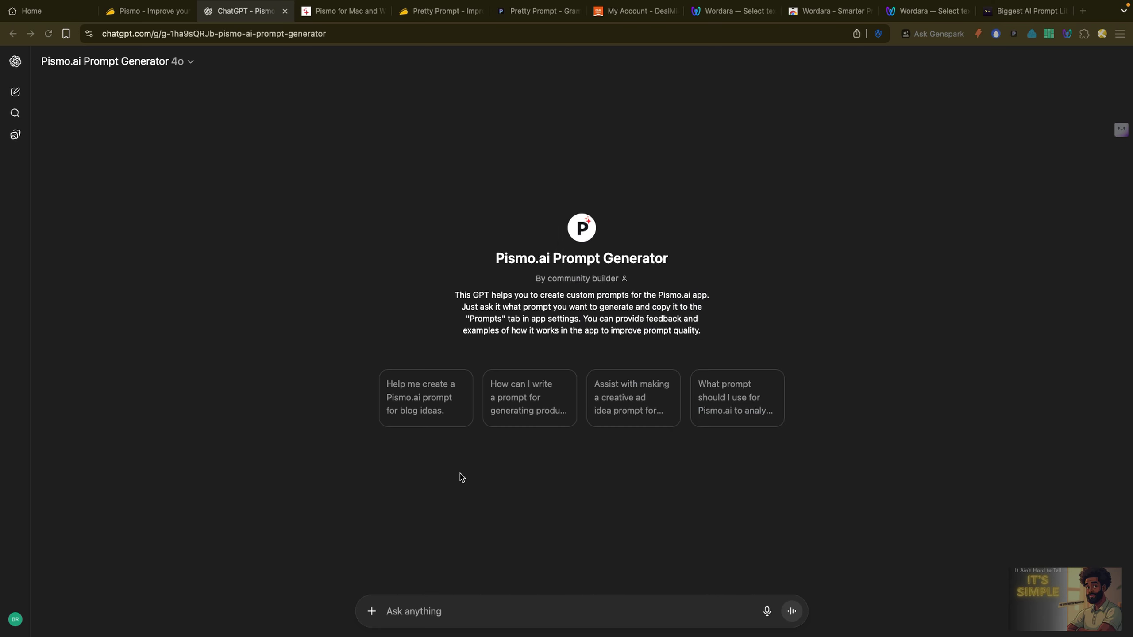
Start a temporary ChatGPT chat, allow microphone access and dictate "Write a 1,000-word blog article on affiliate marketing."
{"action": "left_click", "coordinate": [17, 92]}
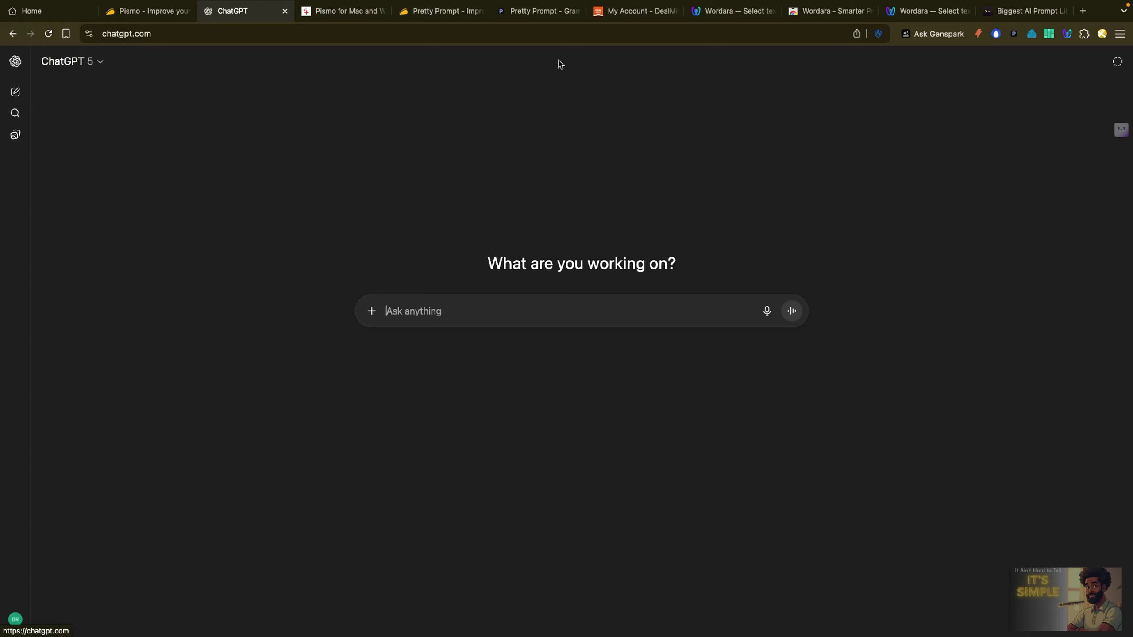
{"action": "left_click", "coordinate": [1118, 61]}
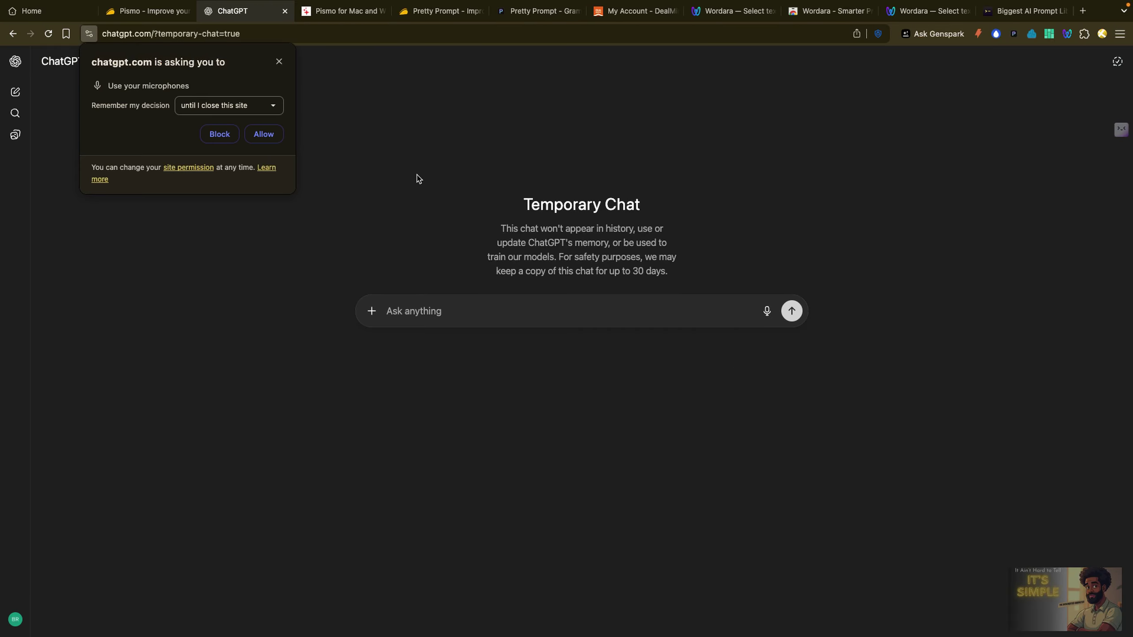
{"action": "left_click", "coordinate": [265, 134]}
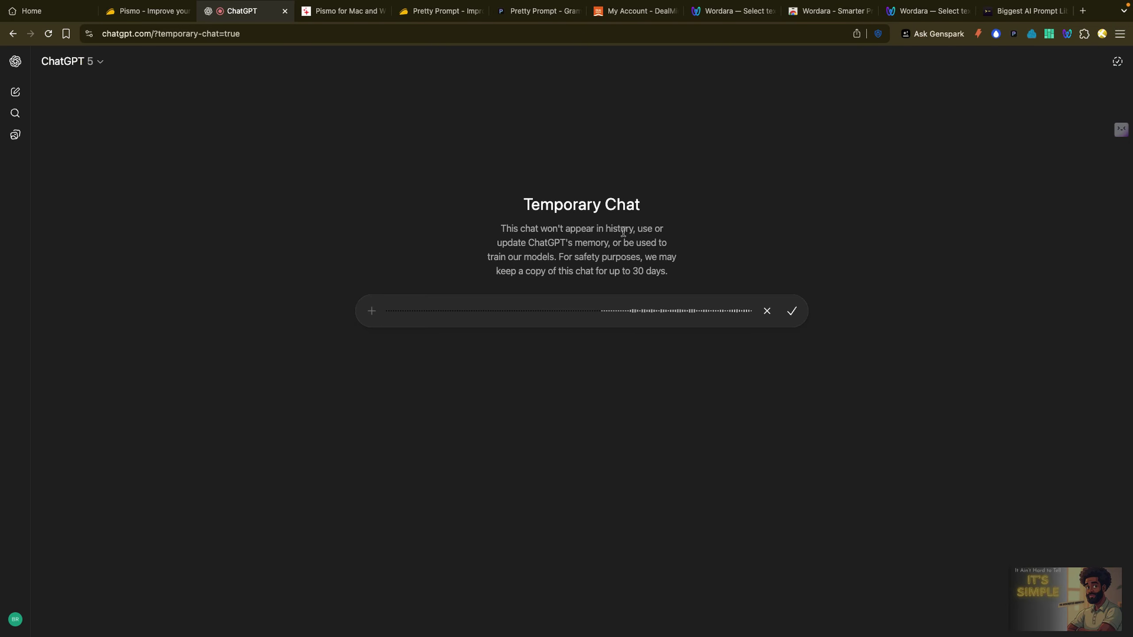
{"action": "left_click", "coordinate": [797, 311]}
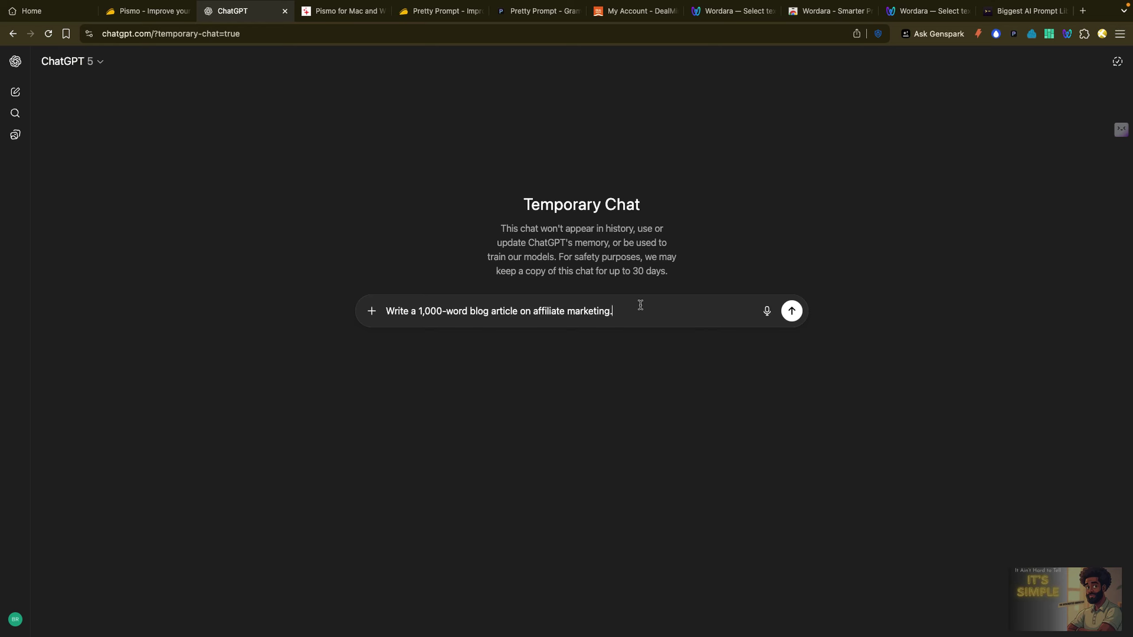
Run Pismo's Prompt Improver on the entire dictated blog article prompt
{"action": "key", "text": "super+a"}
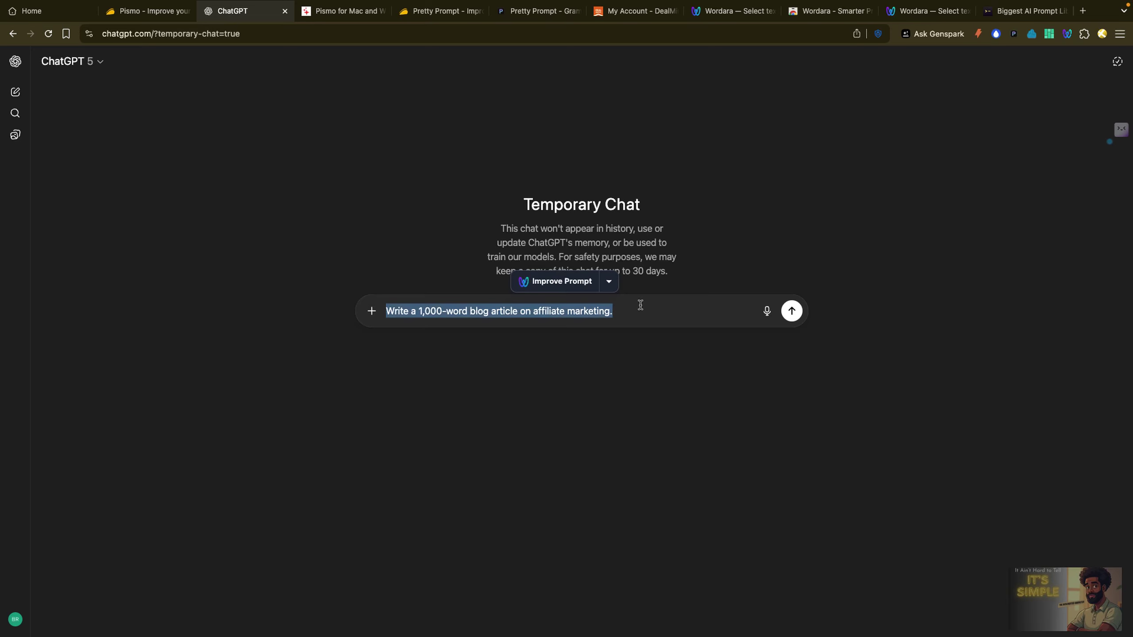
{"action": "key", "text": "super+shift+x"}
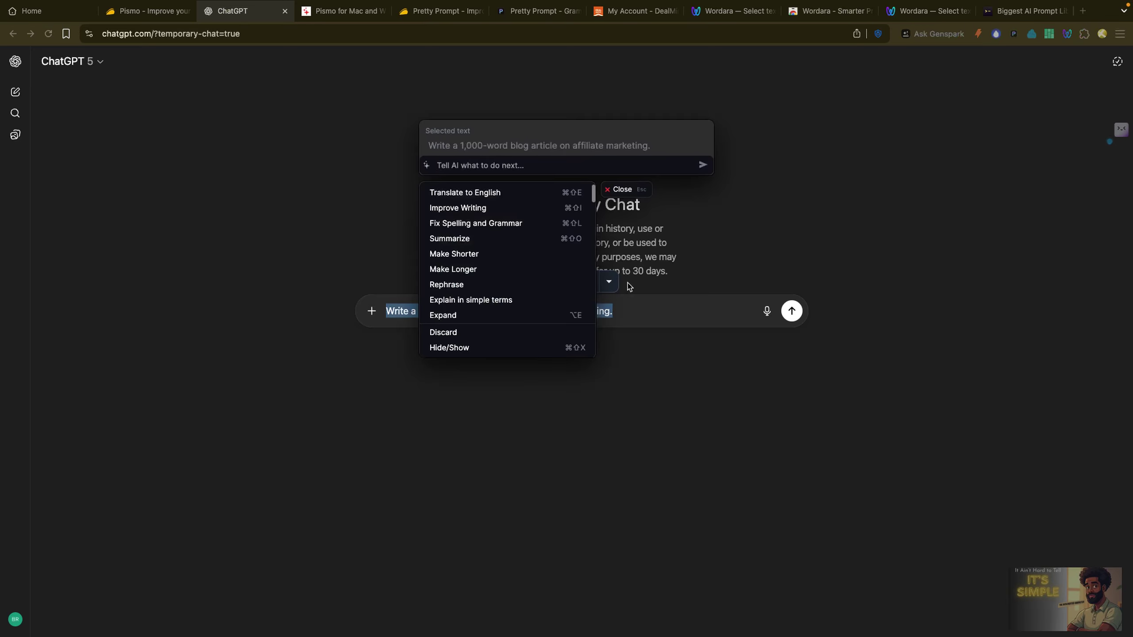
{"action": "scroll", "coordinate": [540, 256], "scroll_direction": "down", "scroll_amount": 5}
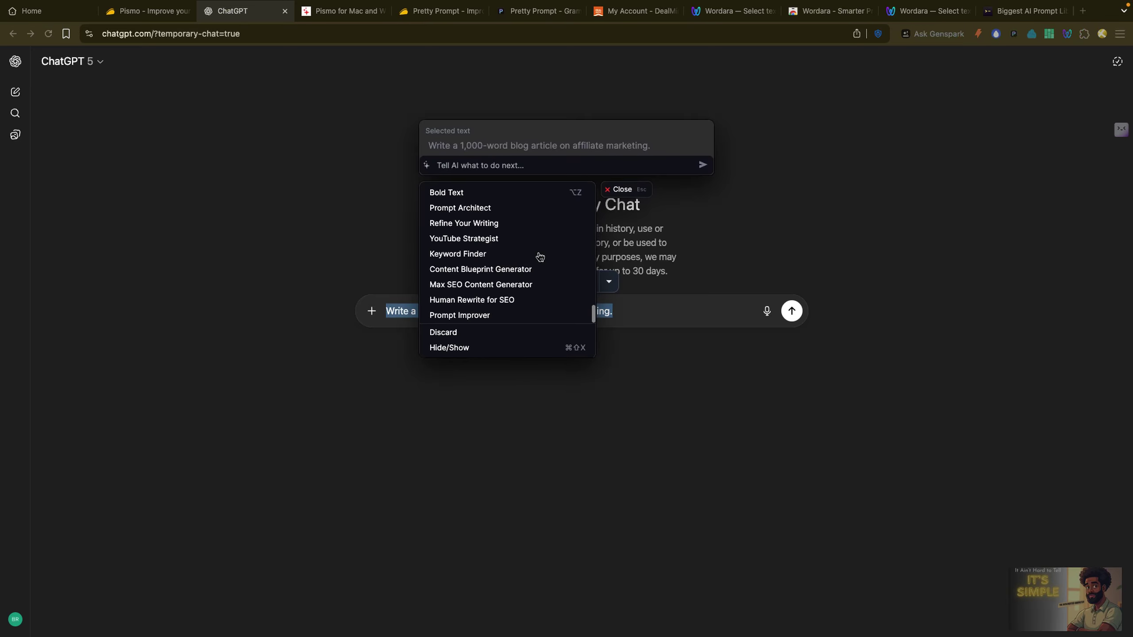
{"action": "left_click", "coordinate": [504, 316]}
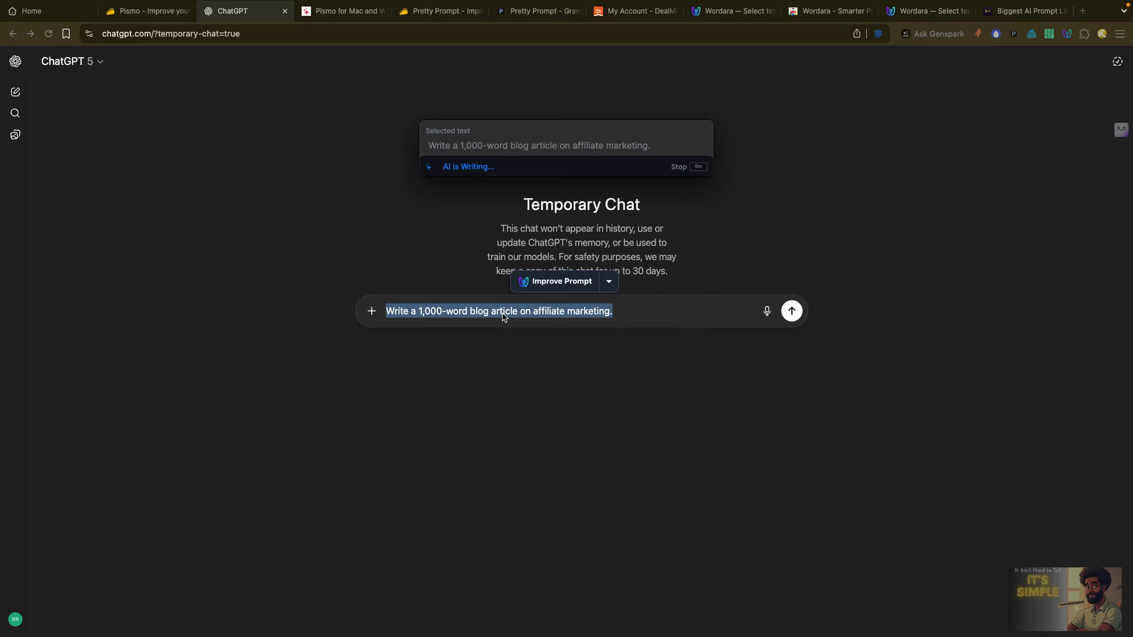